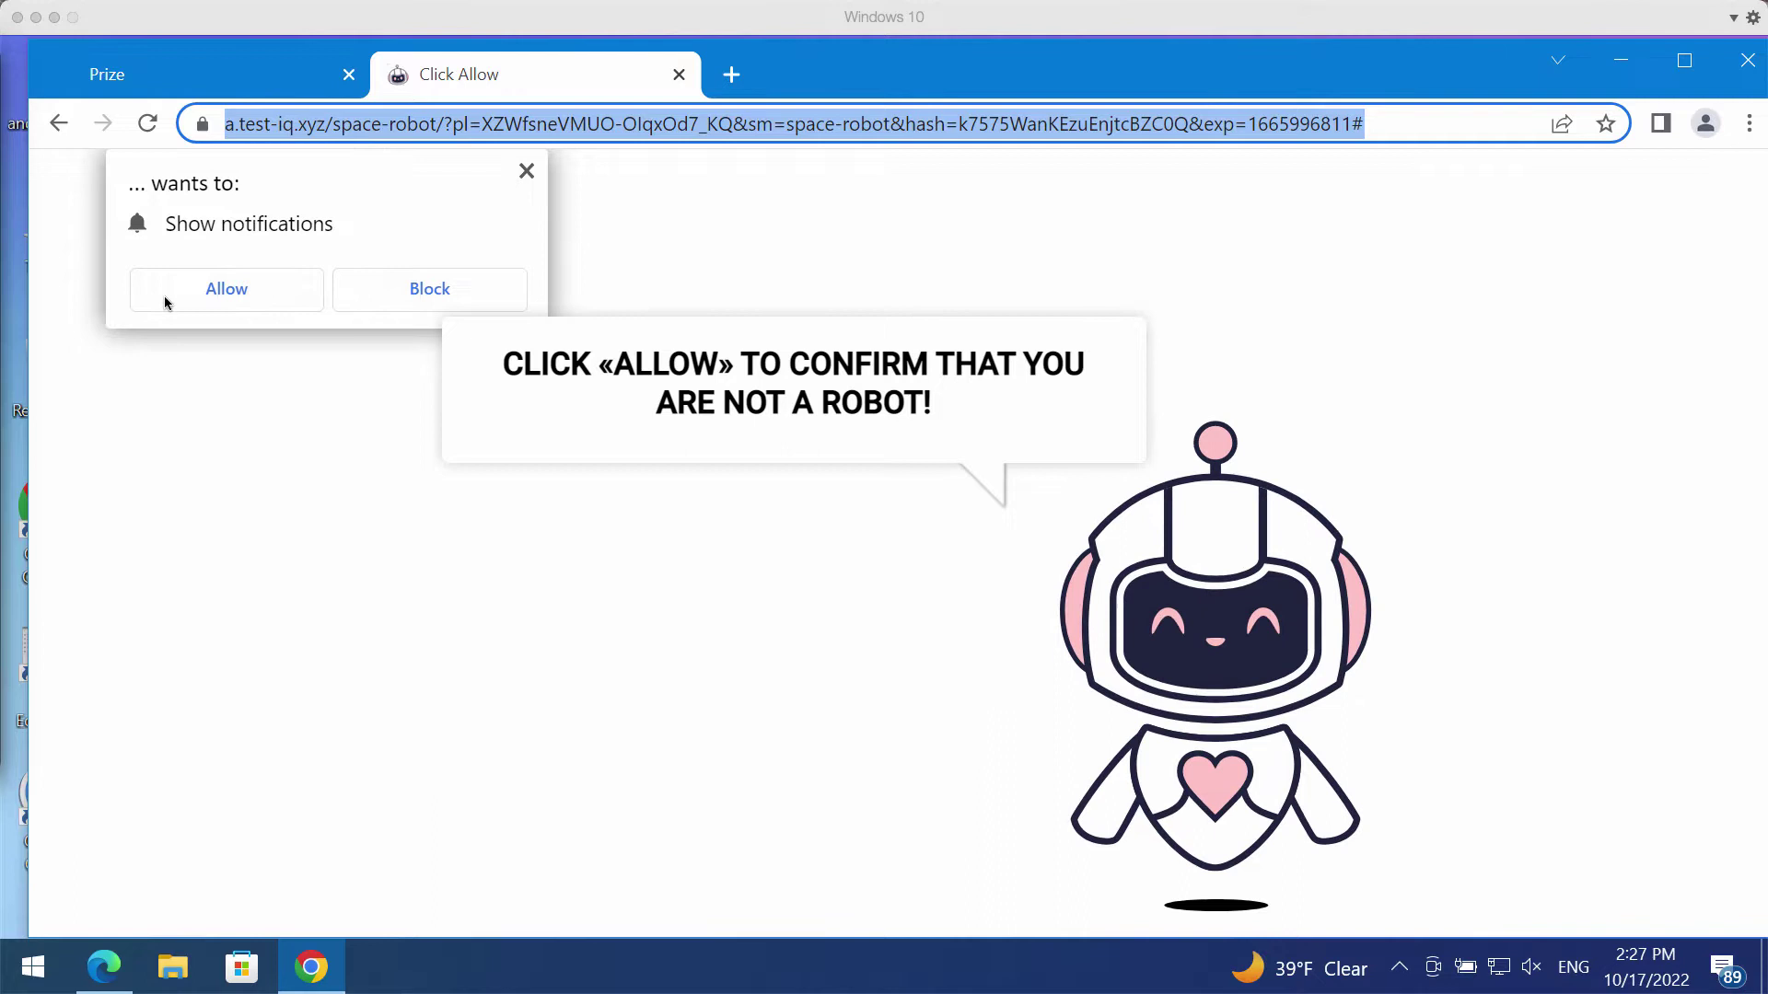
# Allow a.test-iq.xyz to send notifications and open a new blank tab.
pyautogui.click(230, 306)
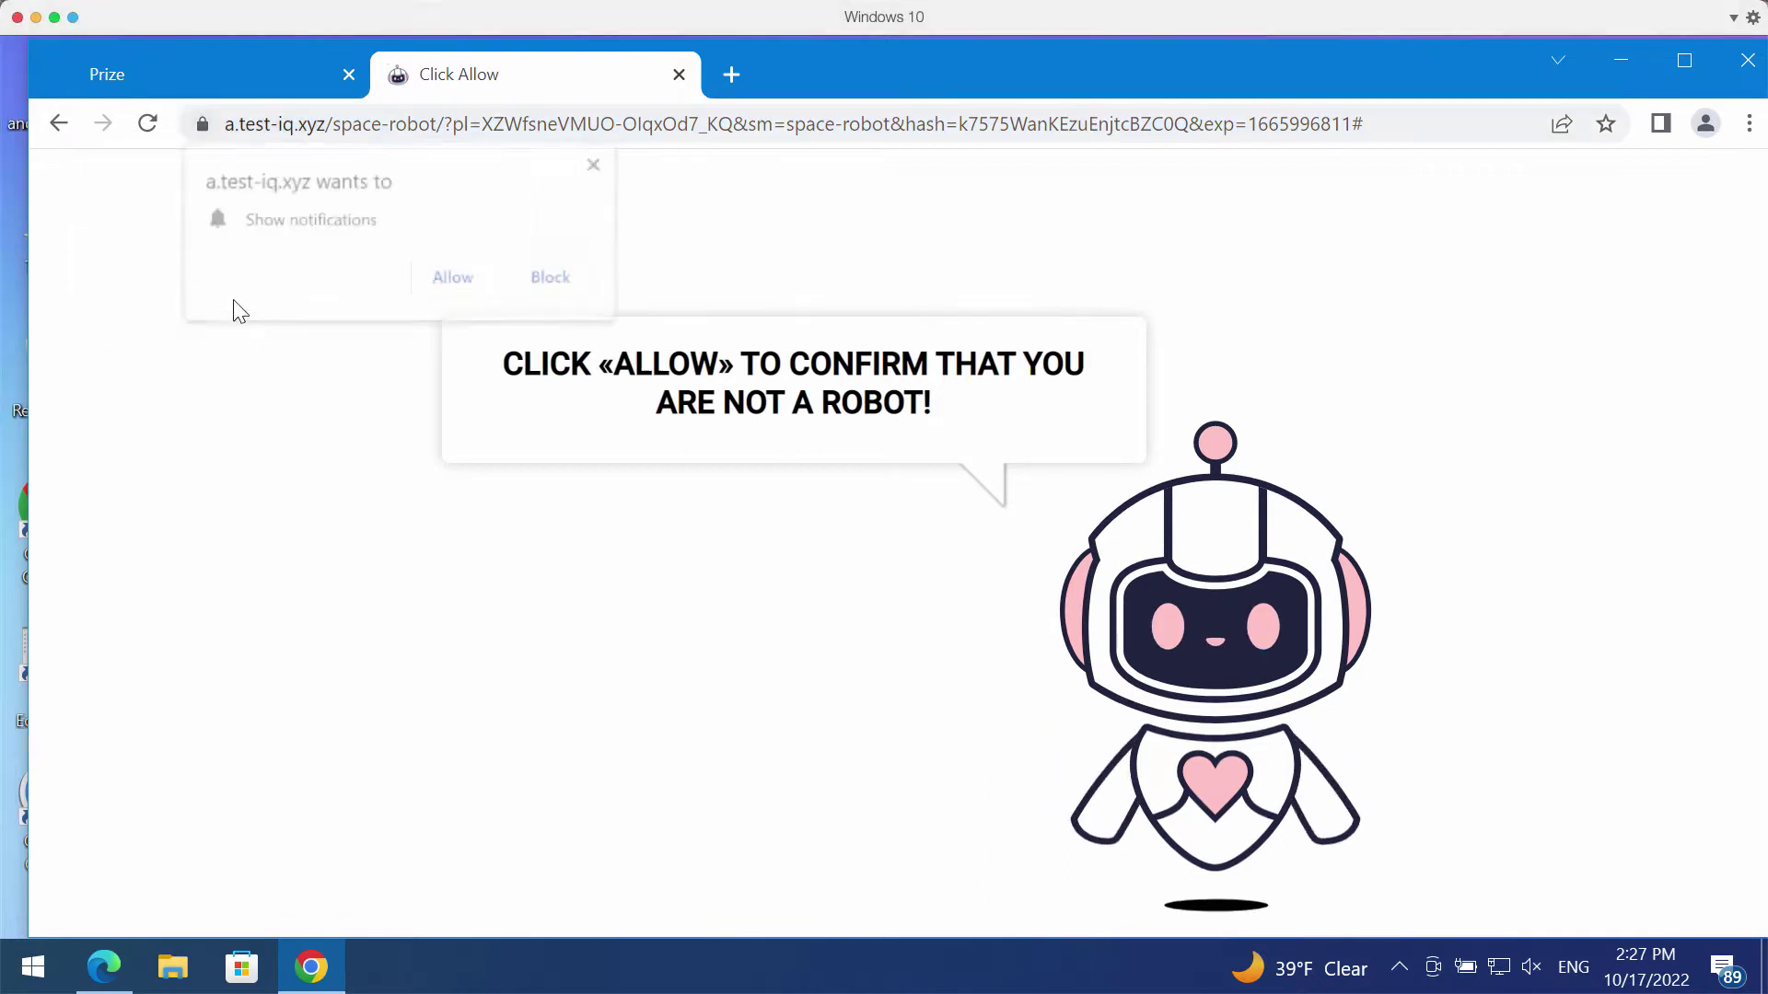
pyautogui.click(475, 287)
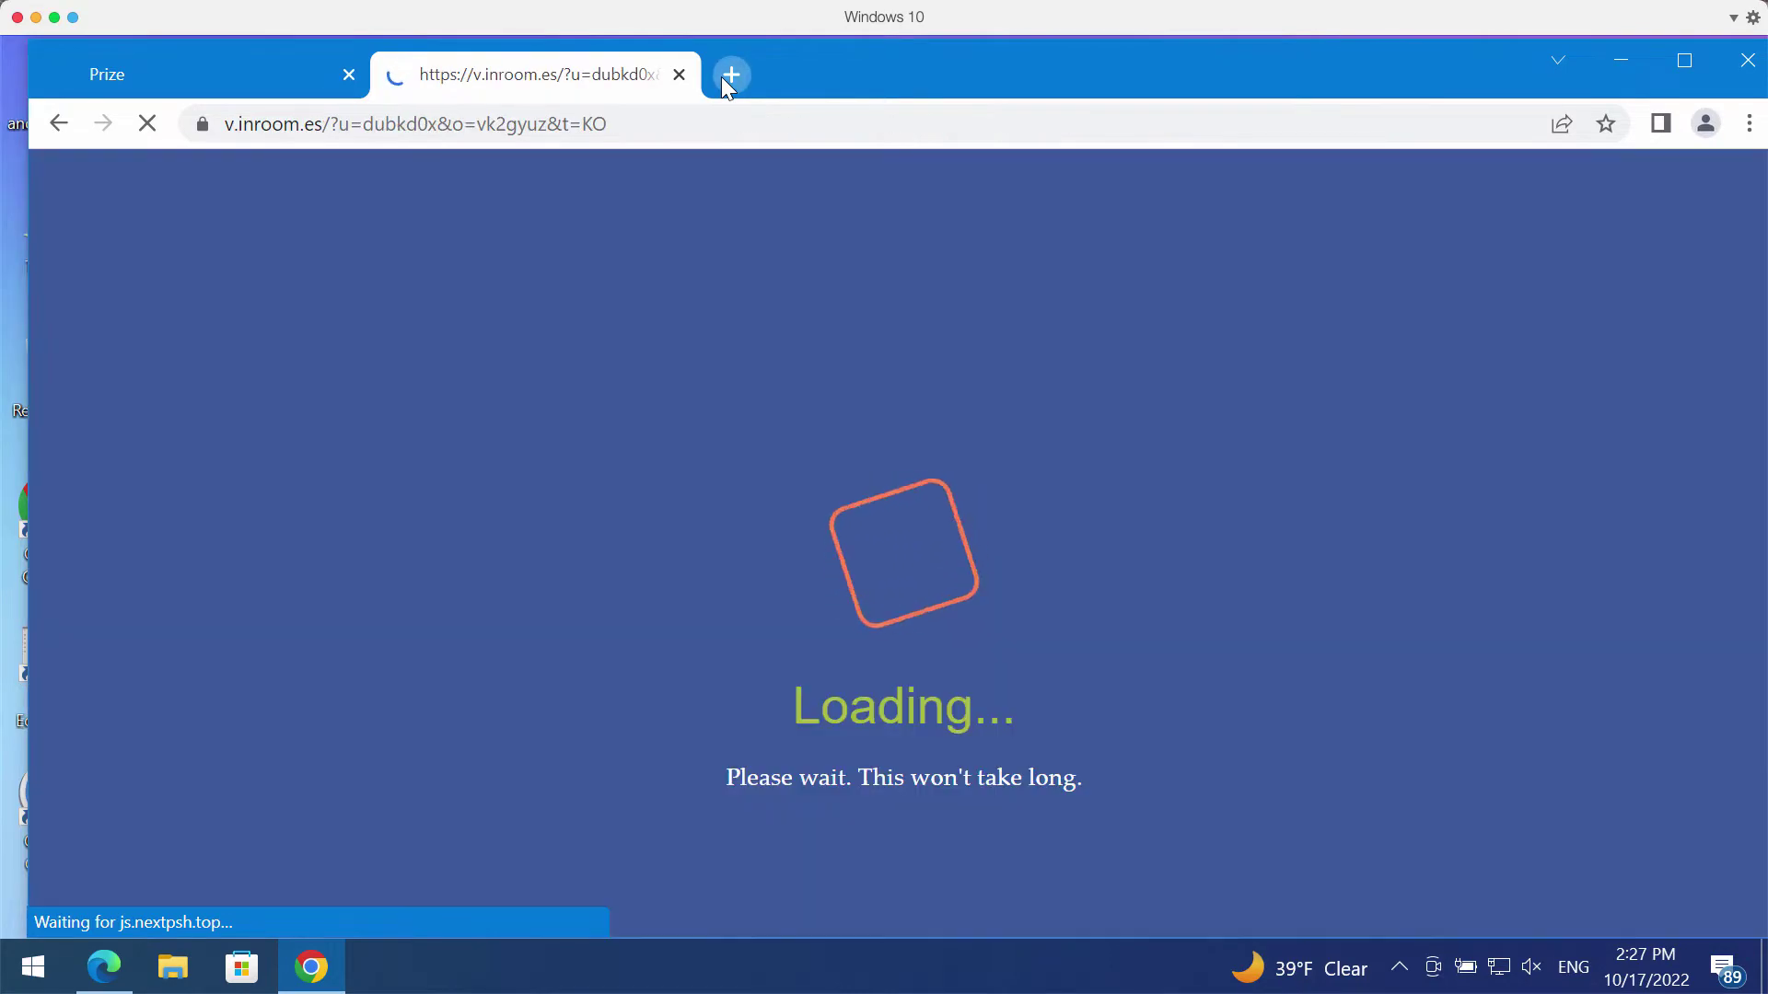
pyautogui.click(722, 78)
# Look through both Prize tabs, return to the new tab, and dismiss the fake virus warning.
pyautogui.click(547, 68)
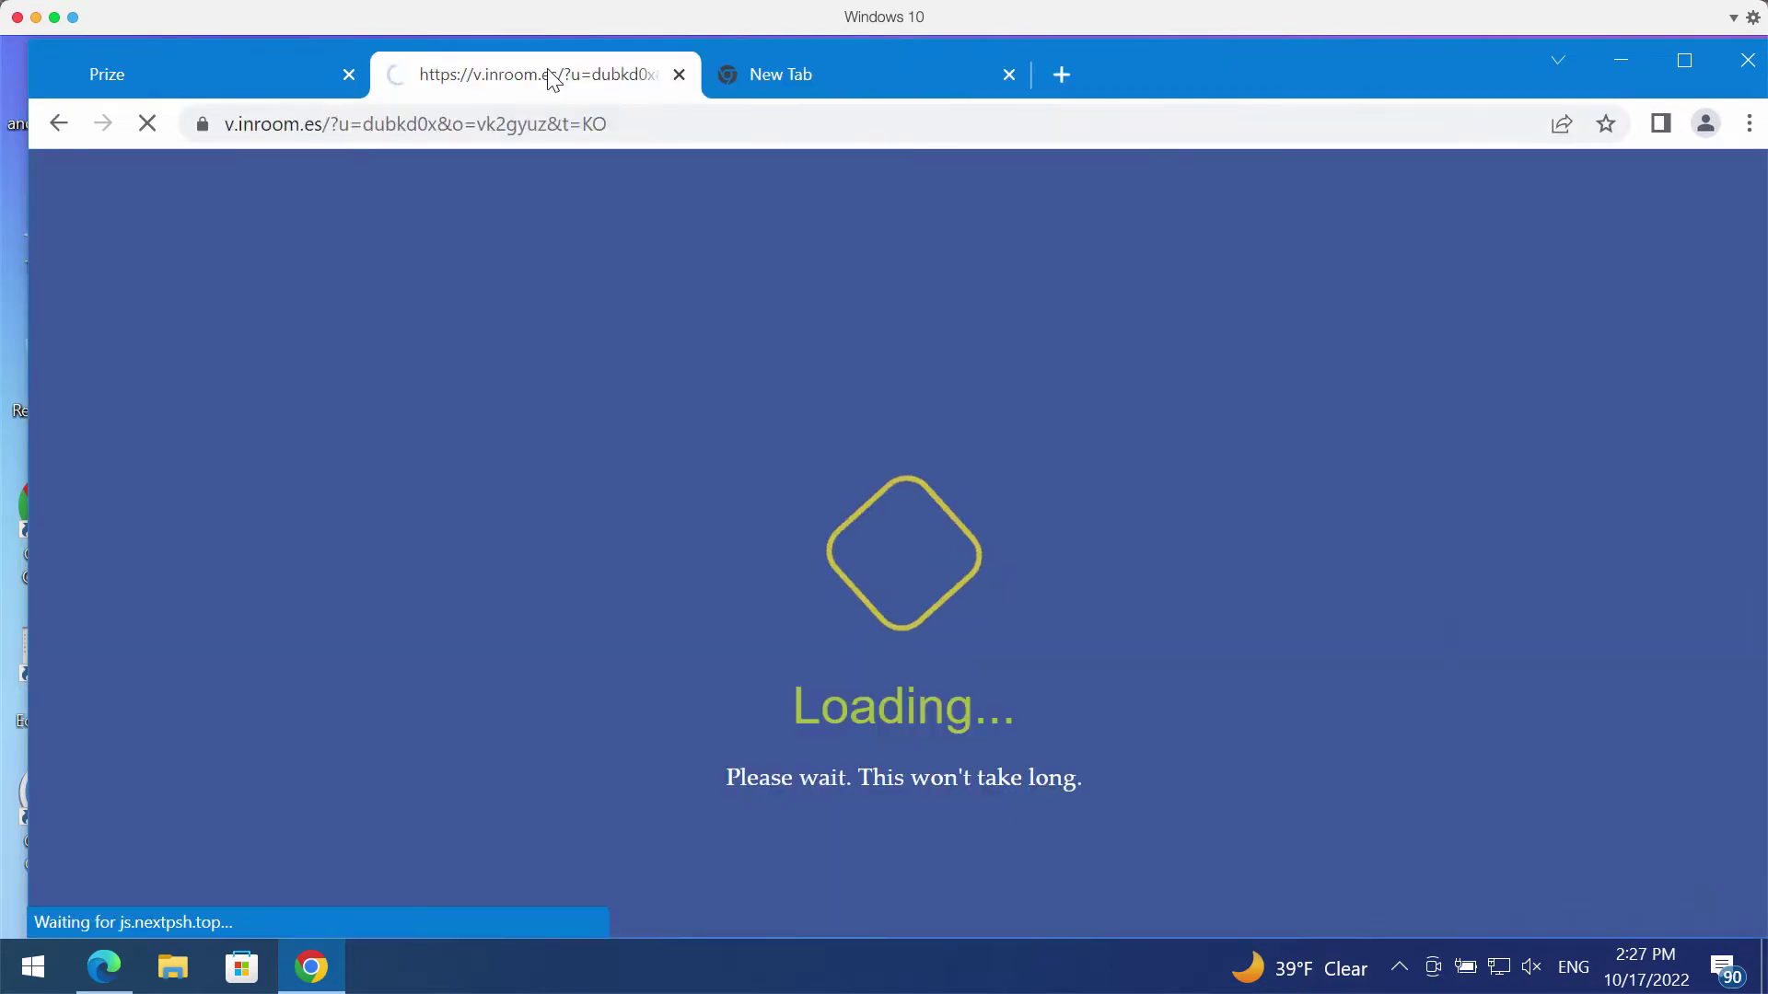
pyautogui.click(778, 83)
pyautogui.click(241, 75)
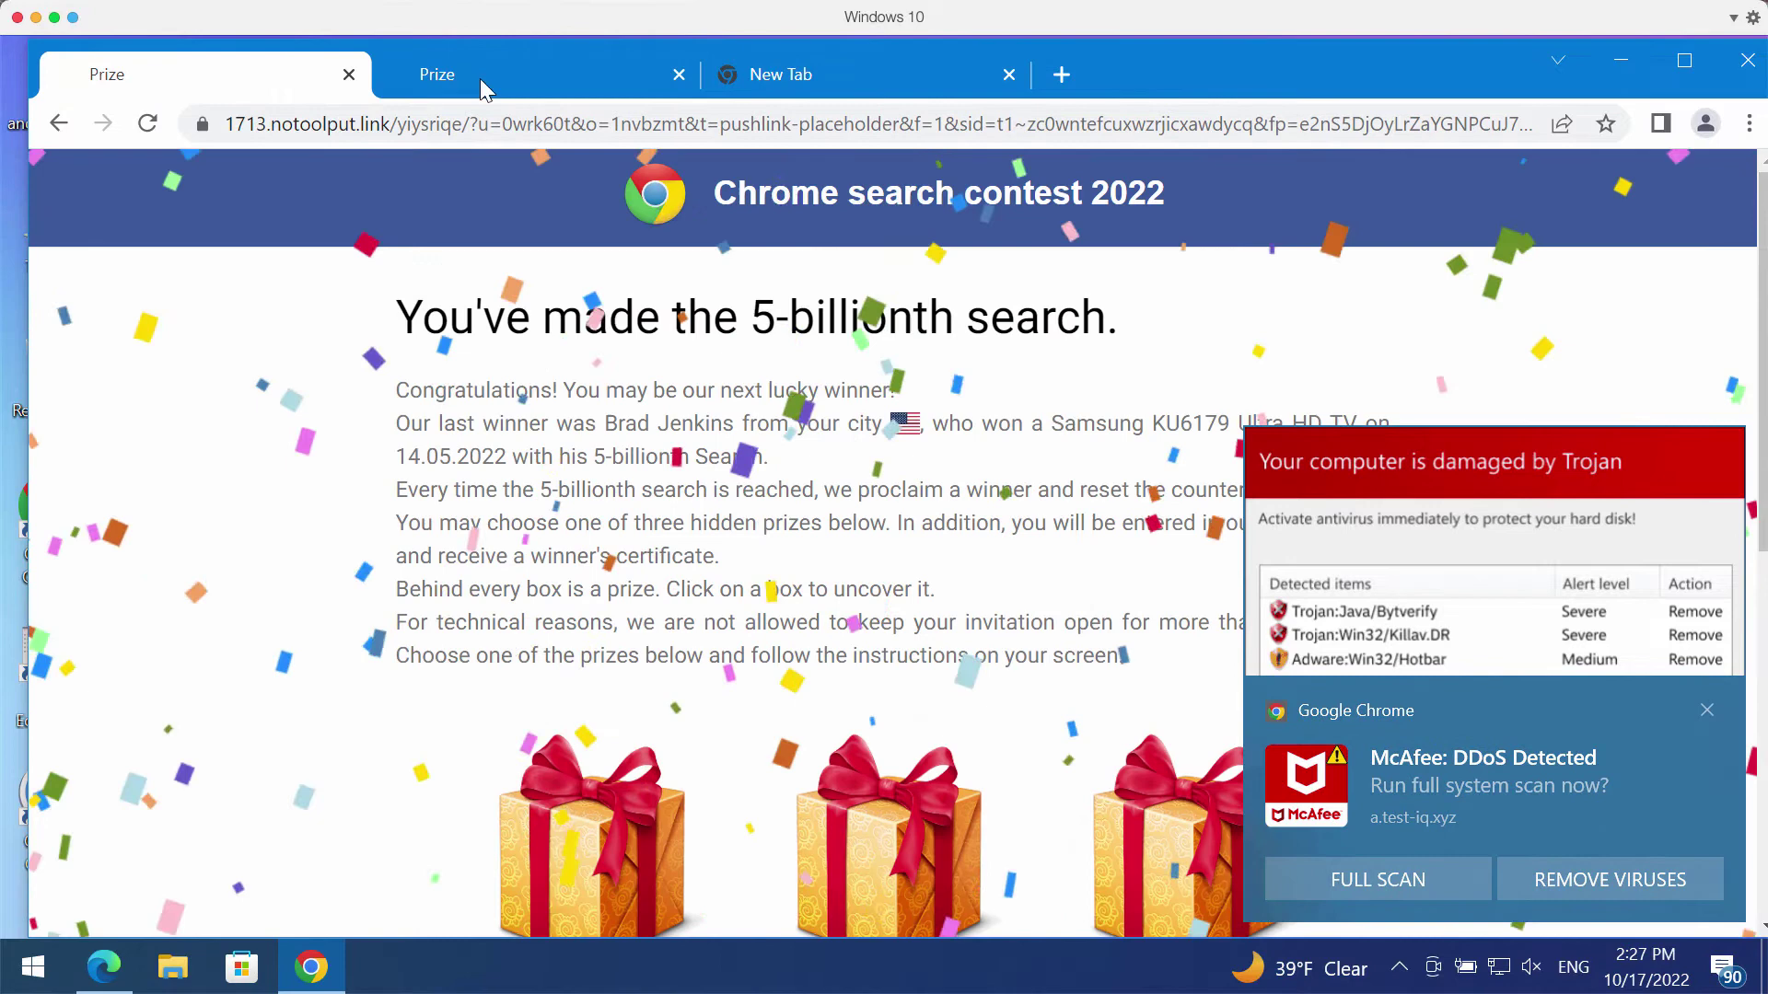
pyautogui.click(497, 79)
pyautogui.click(765, 81)
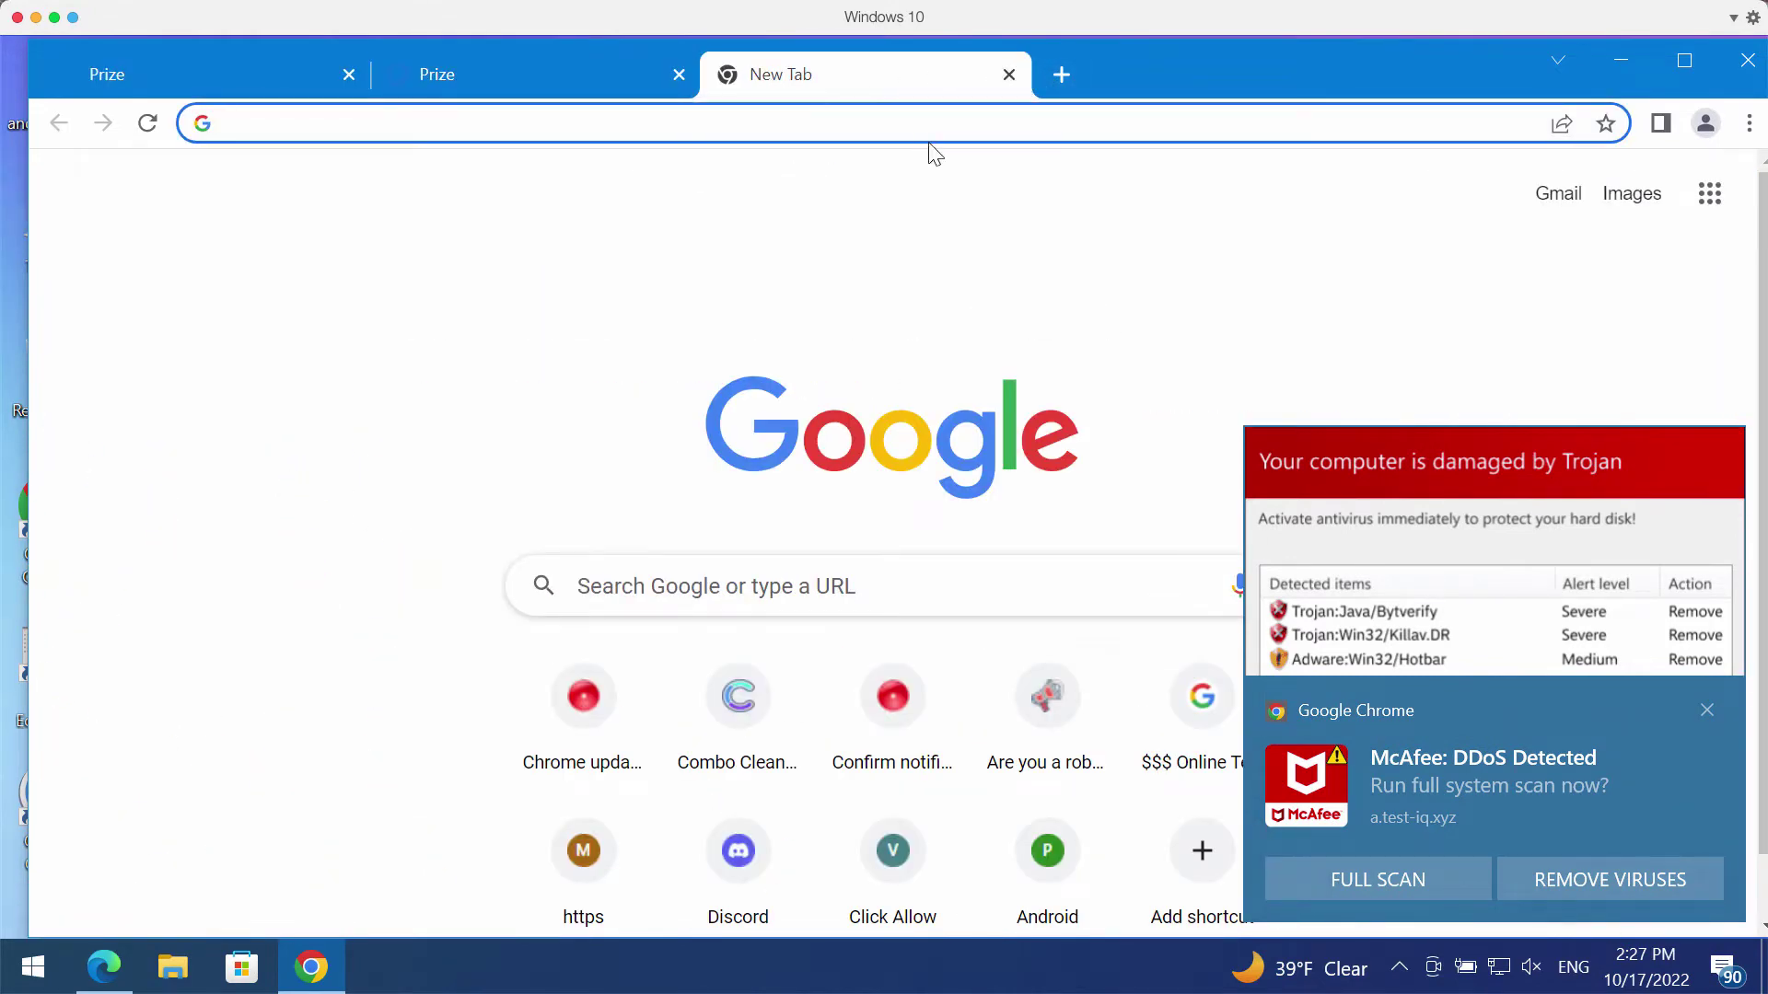
pyautogui.click(1505, 677)
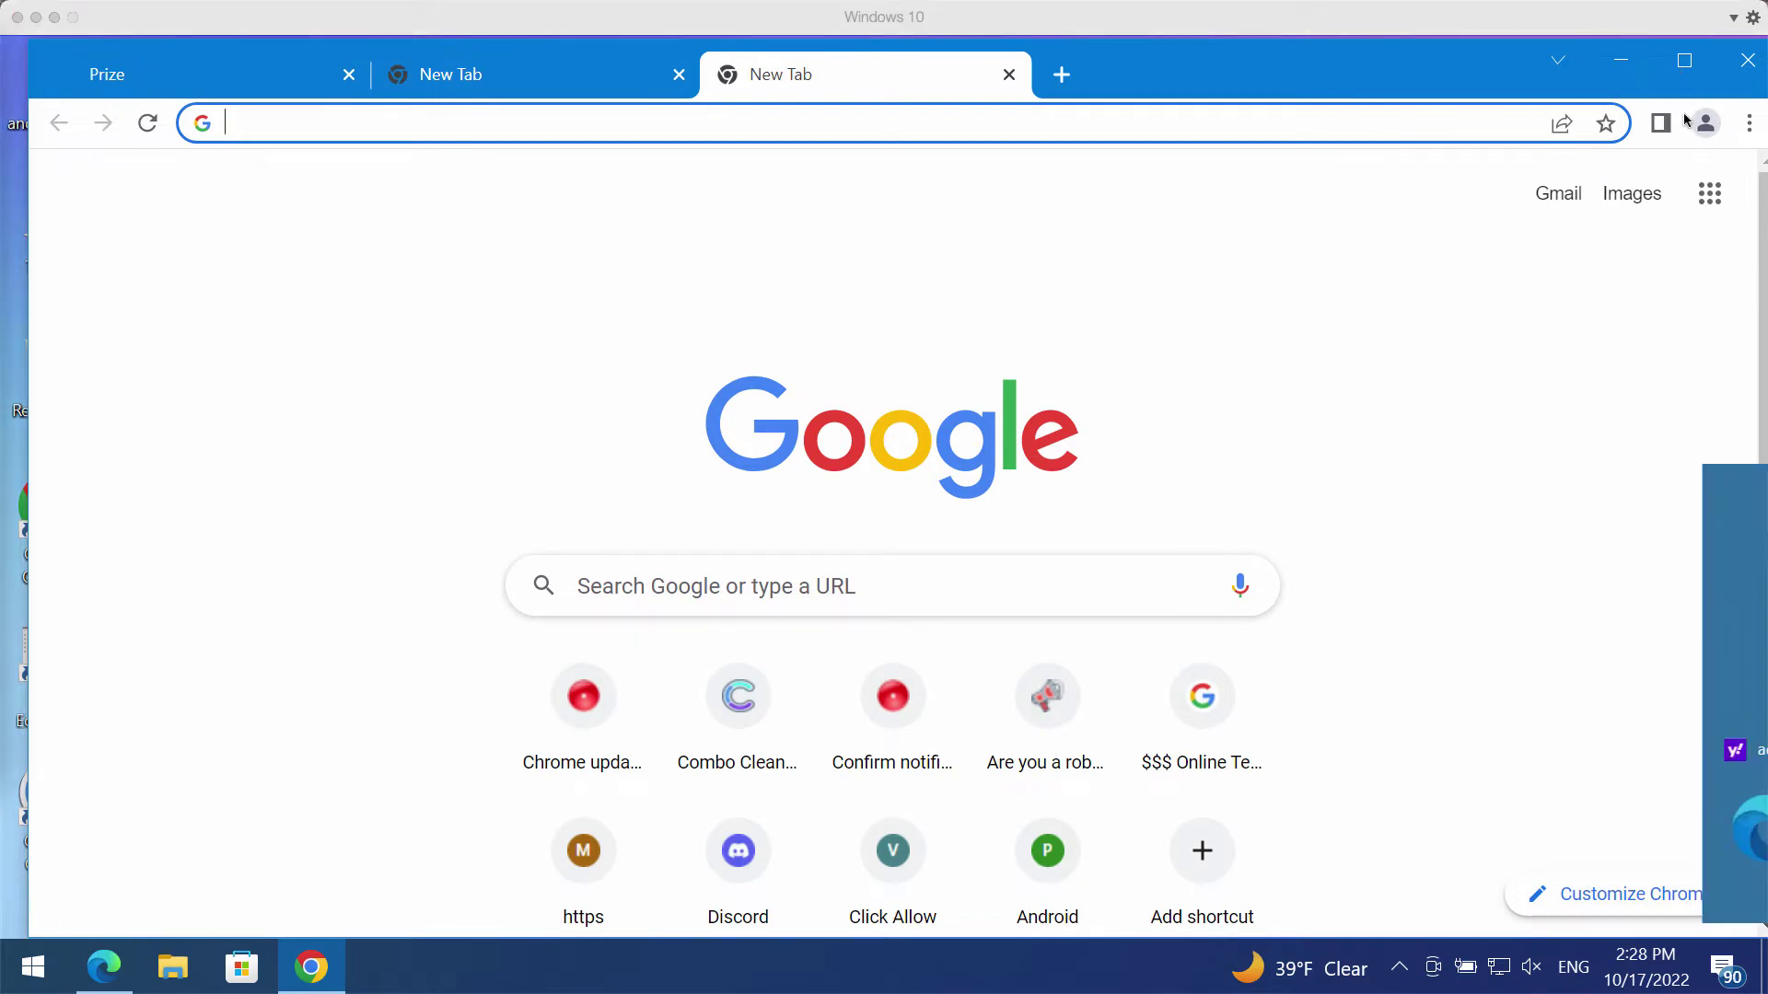
# Restore the Chrome window to a smaller size and open Settings from the main menu.
pyautogui.click(1748, 124)
pyautogui.click(1474, 64)
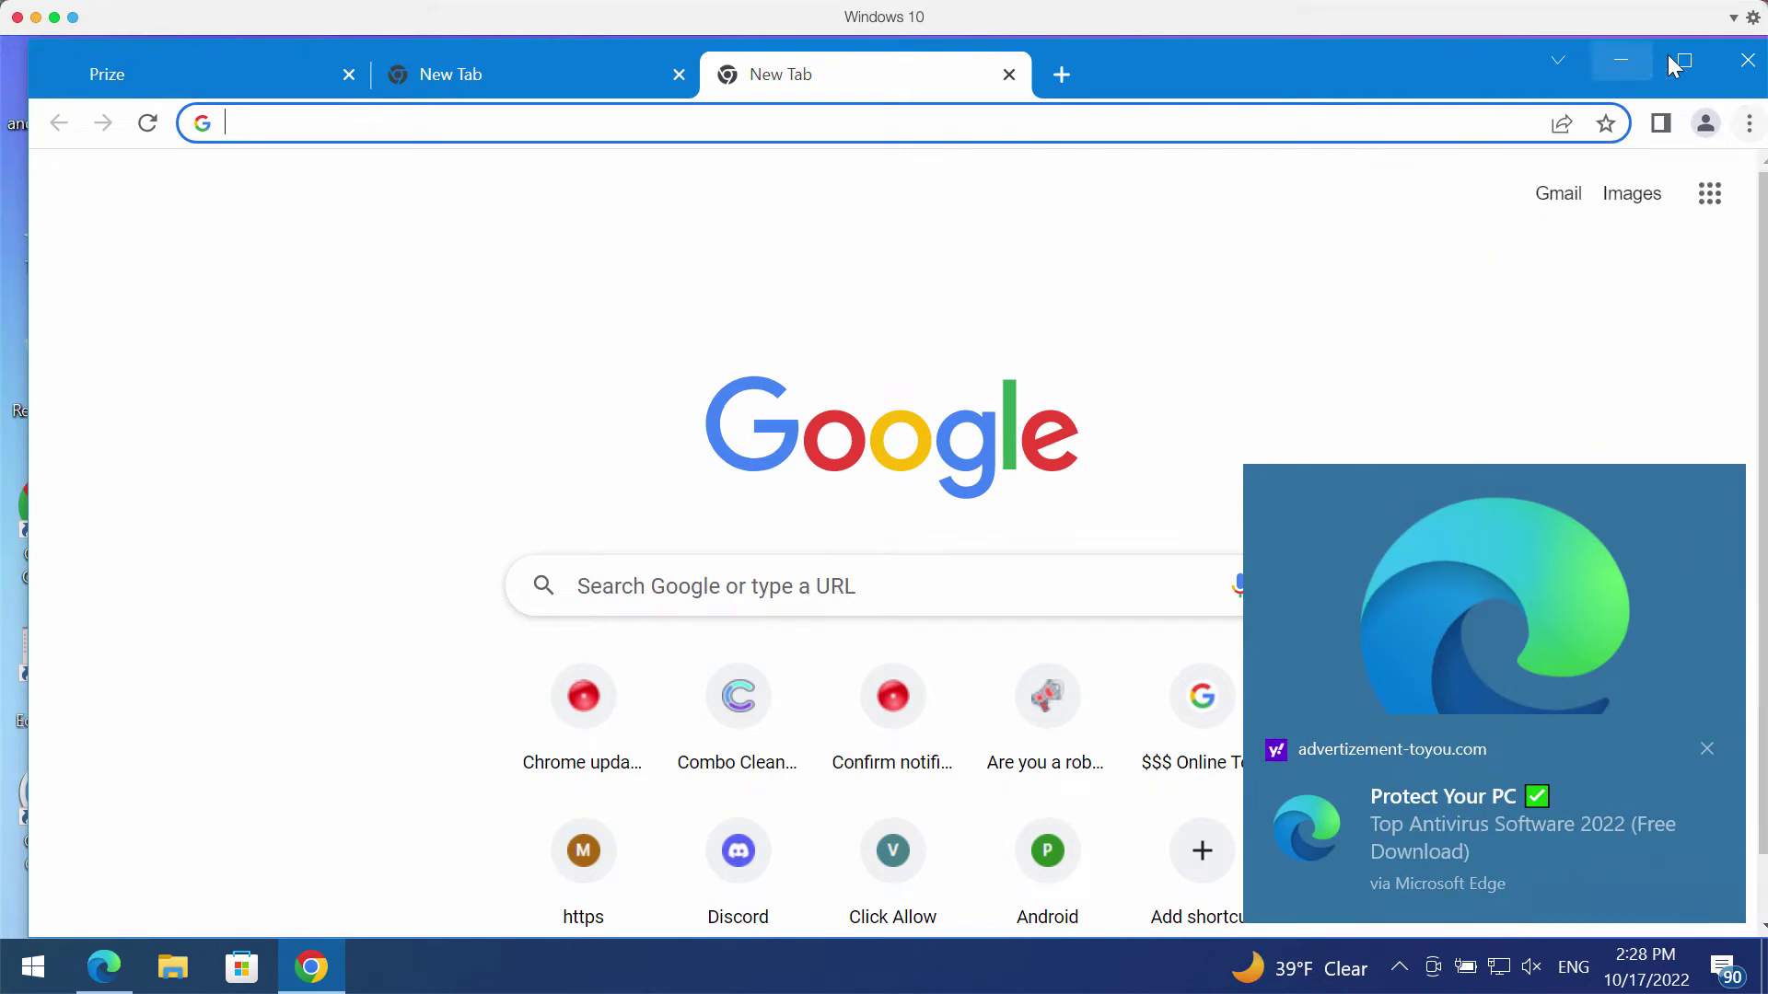
pyautogui.doubleClick(1530, 63)
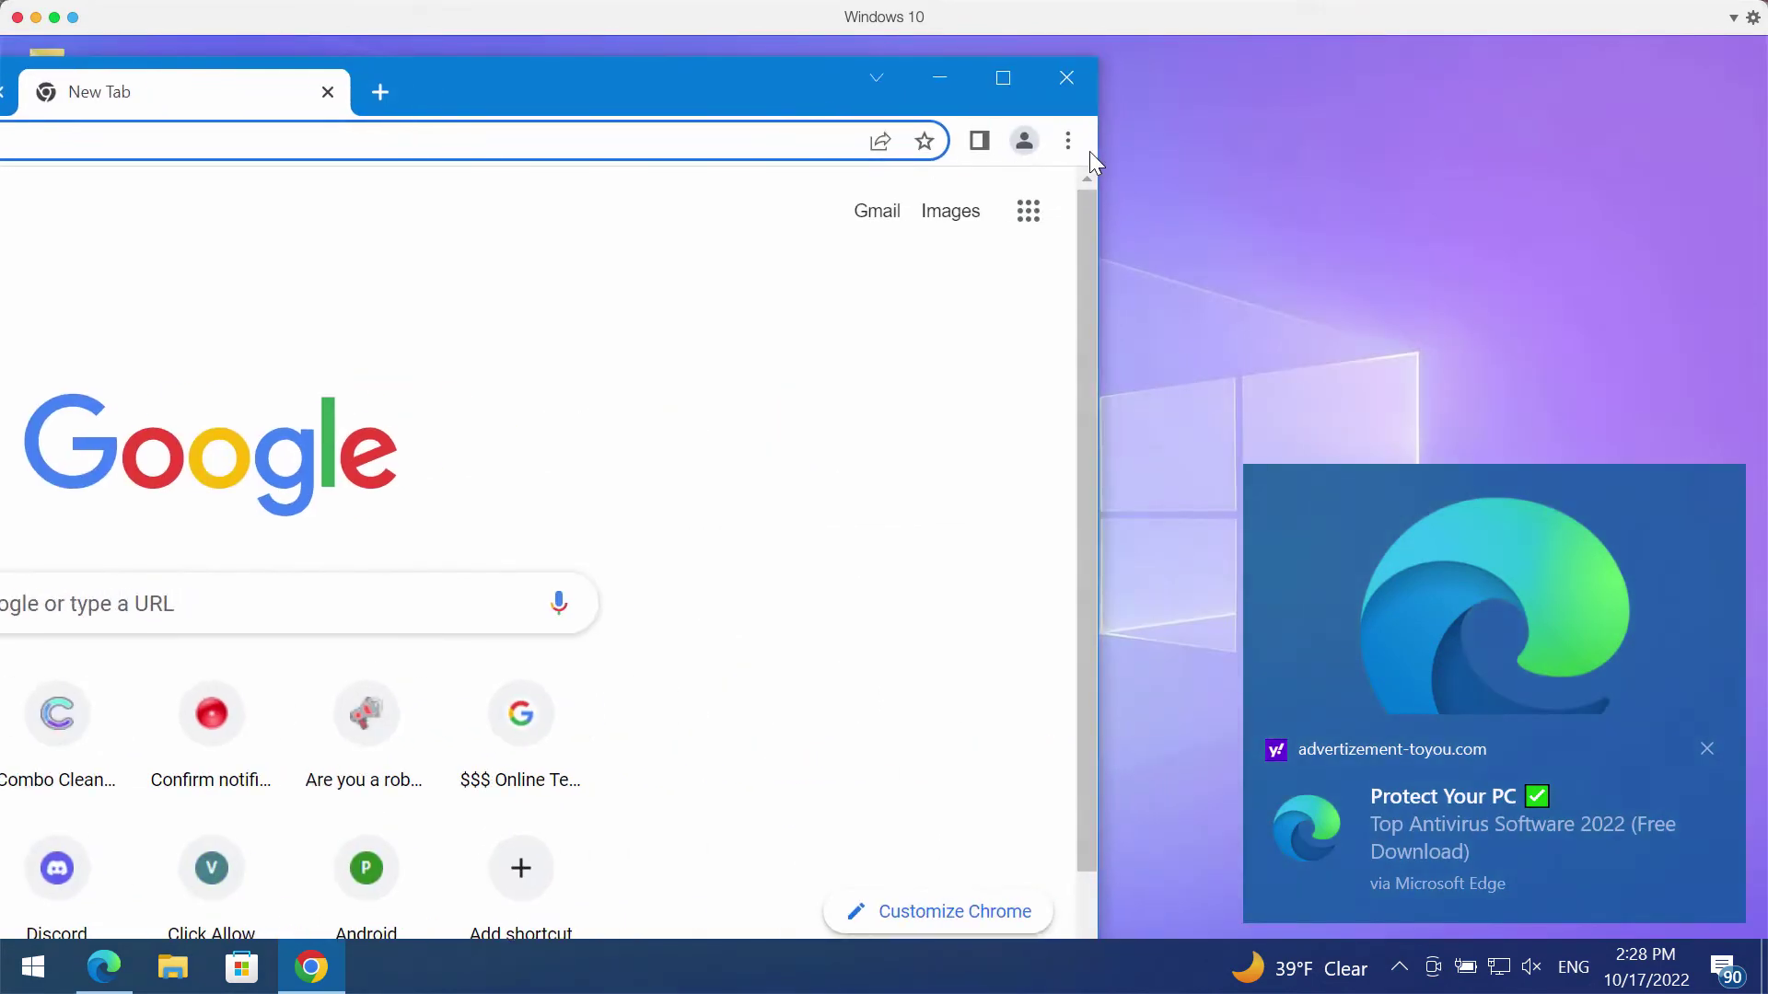
pyautogui.click(1072, 141)
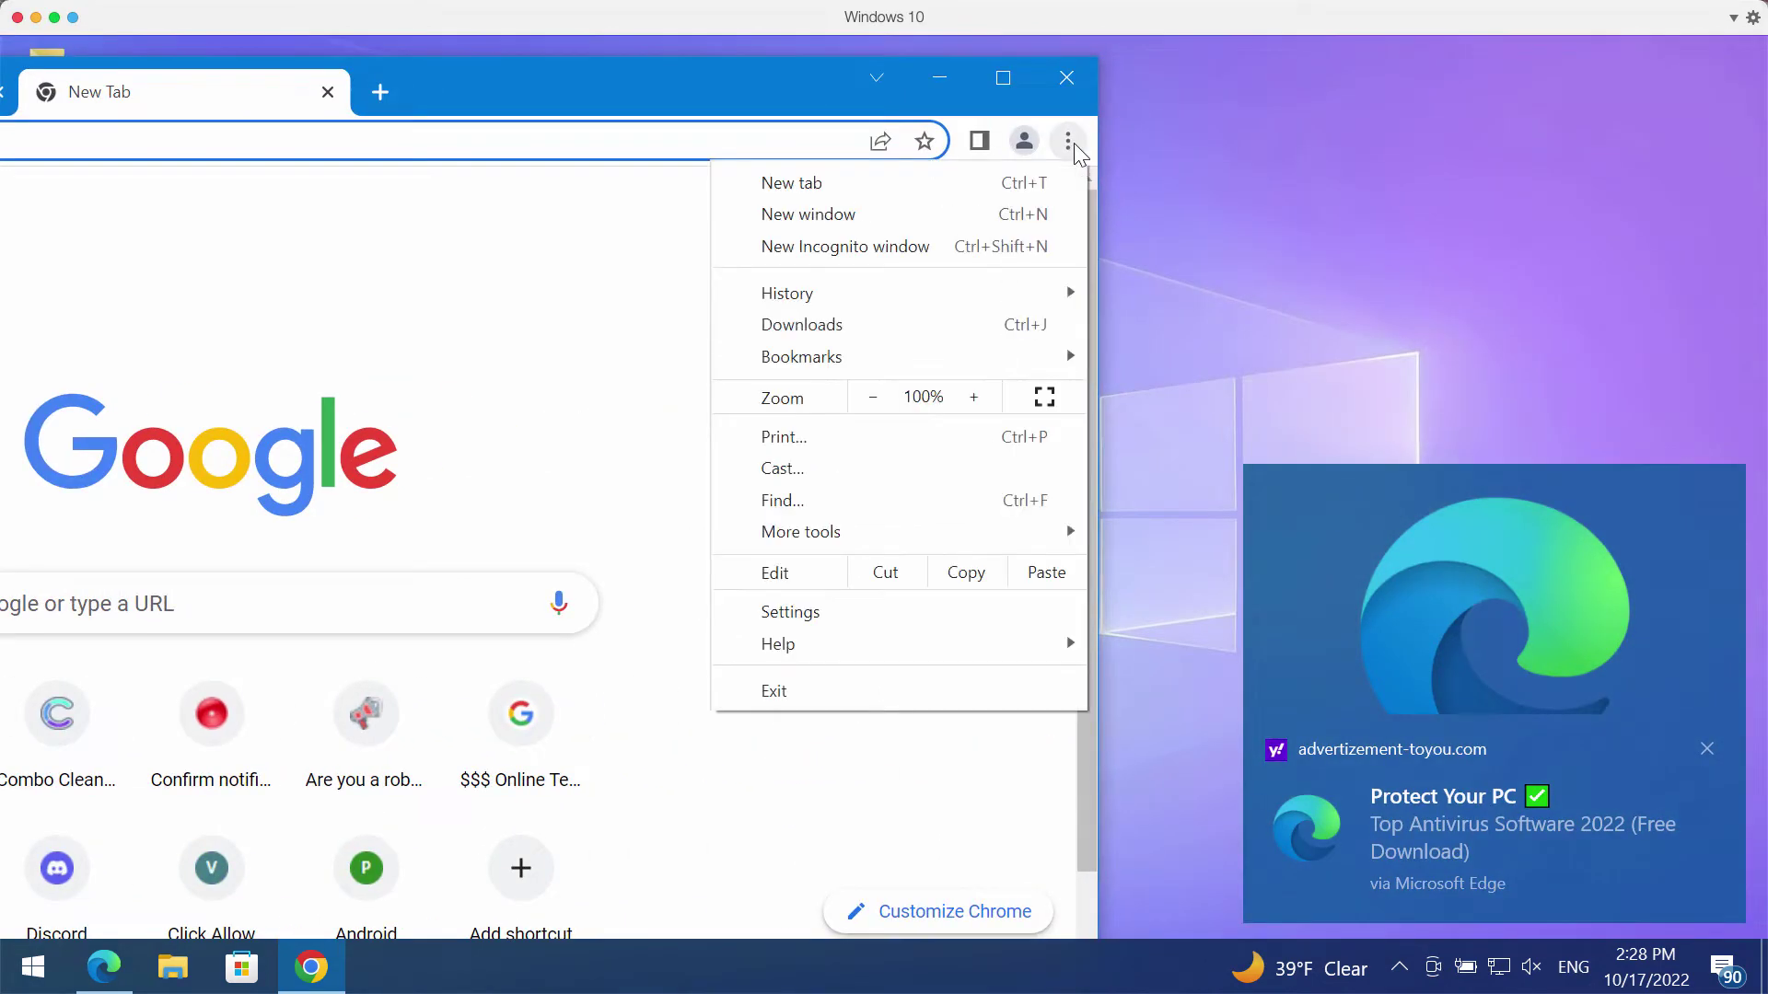
pyautogui.click(820, 615)
pyautogui.moveTo(682, 109); pyautogui.dragTo(1236, 70)
# Go to Privacy and security > Site settings and scroll down to Permissions.
pyautogui.click(115, 412)
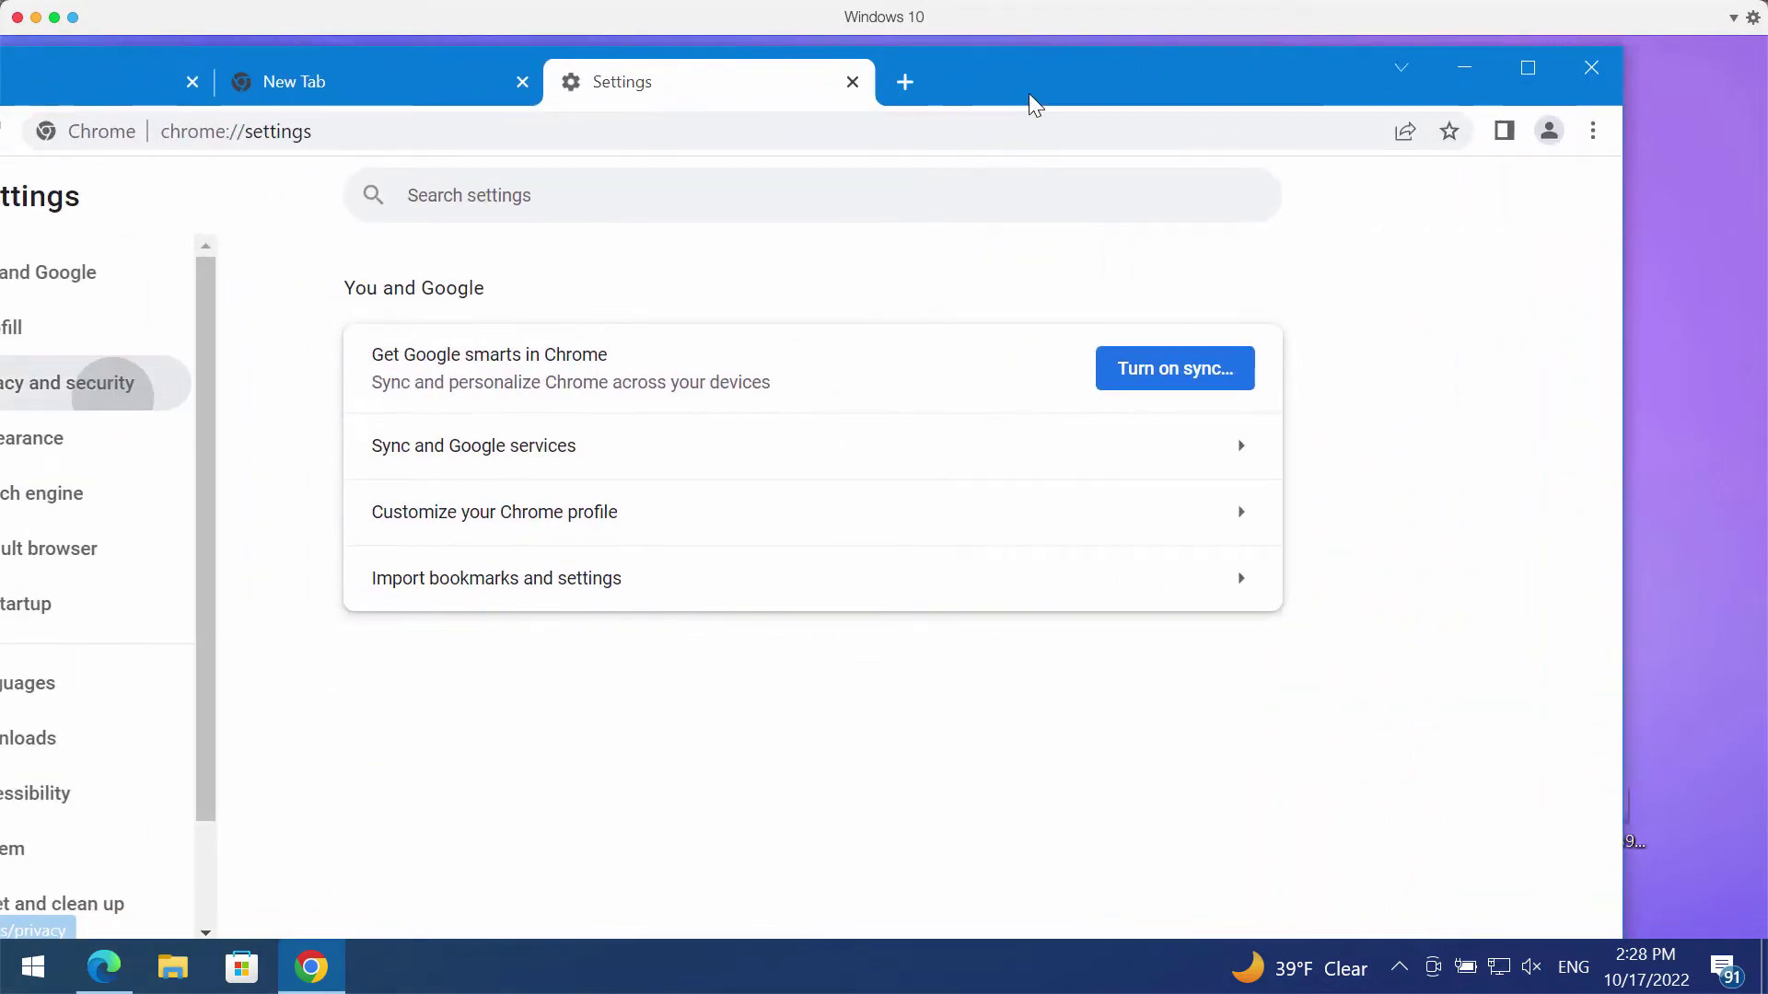
pyautogui.moveTo(1037, 107); pyautogui.dragTo(1085, 107)
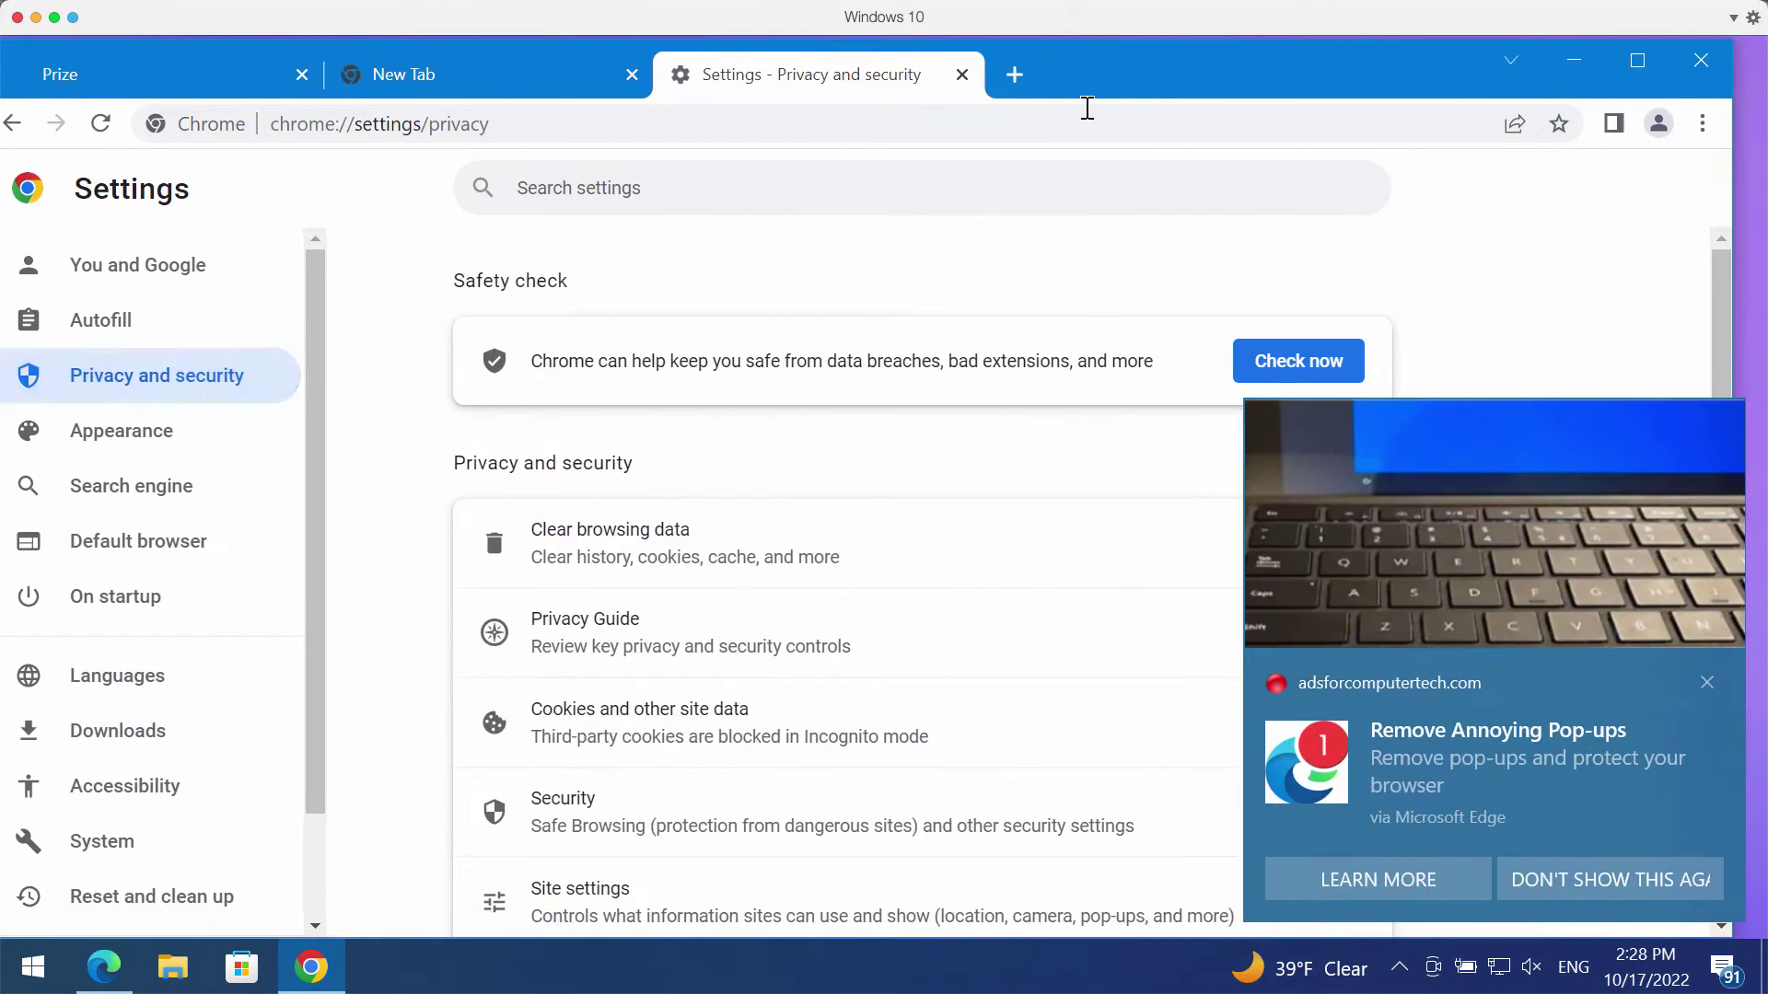
pyautogui.click(623, 909)
pyautogui.moveTo(1265, 71); pyautogui.dragTo(1267, 68)
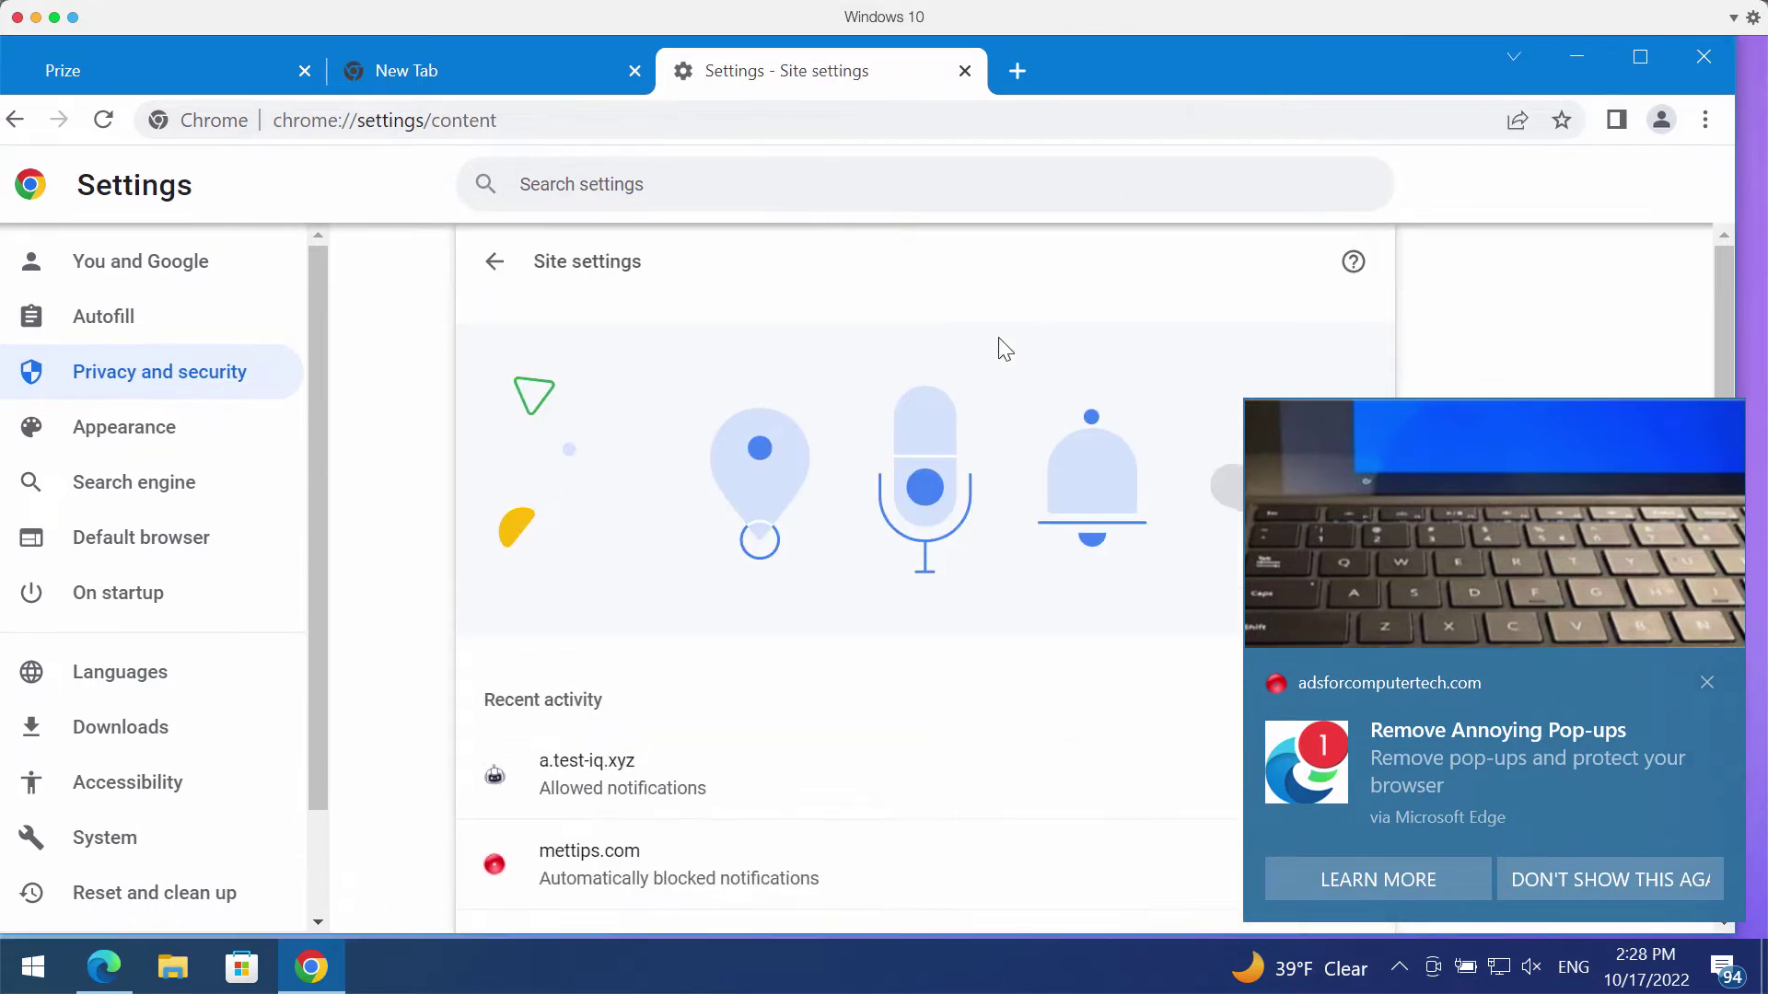
pyautogui.scroll(-4, 792, 607)
pyautogui.scroll(-3, 765, 661)
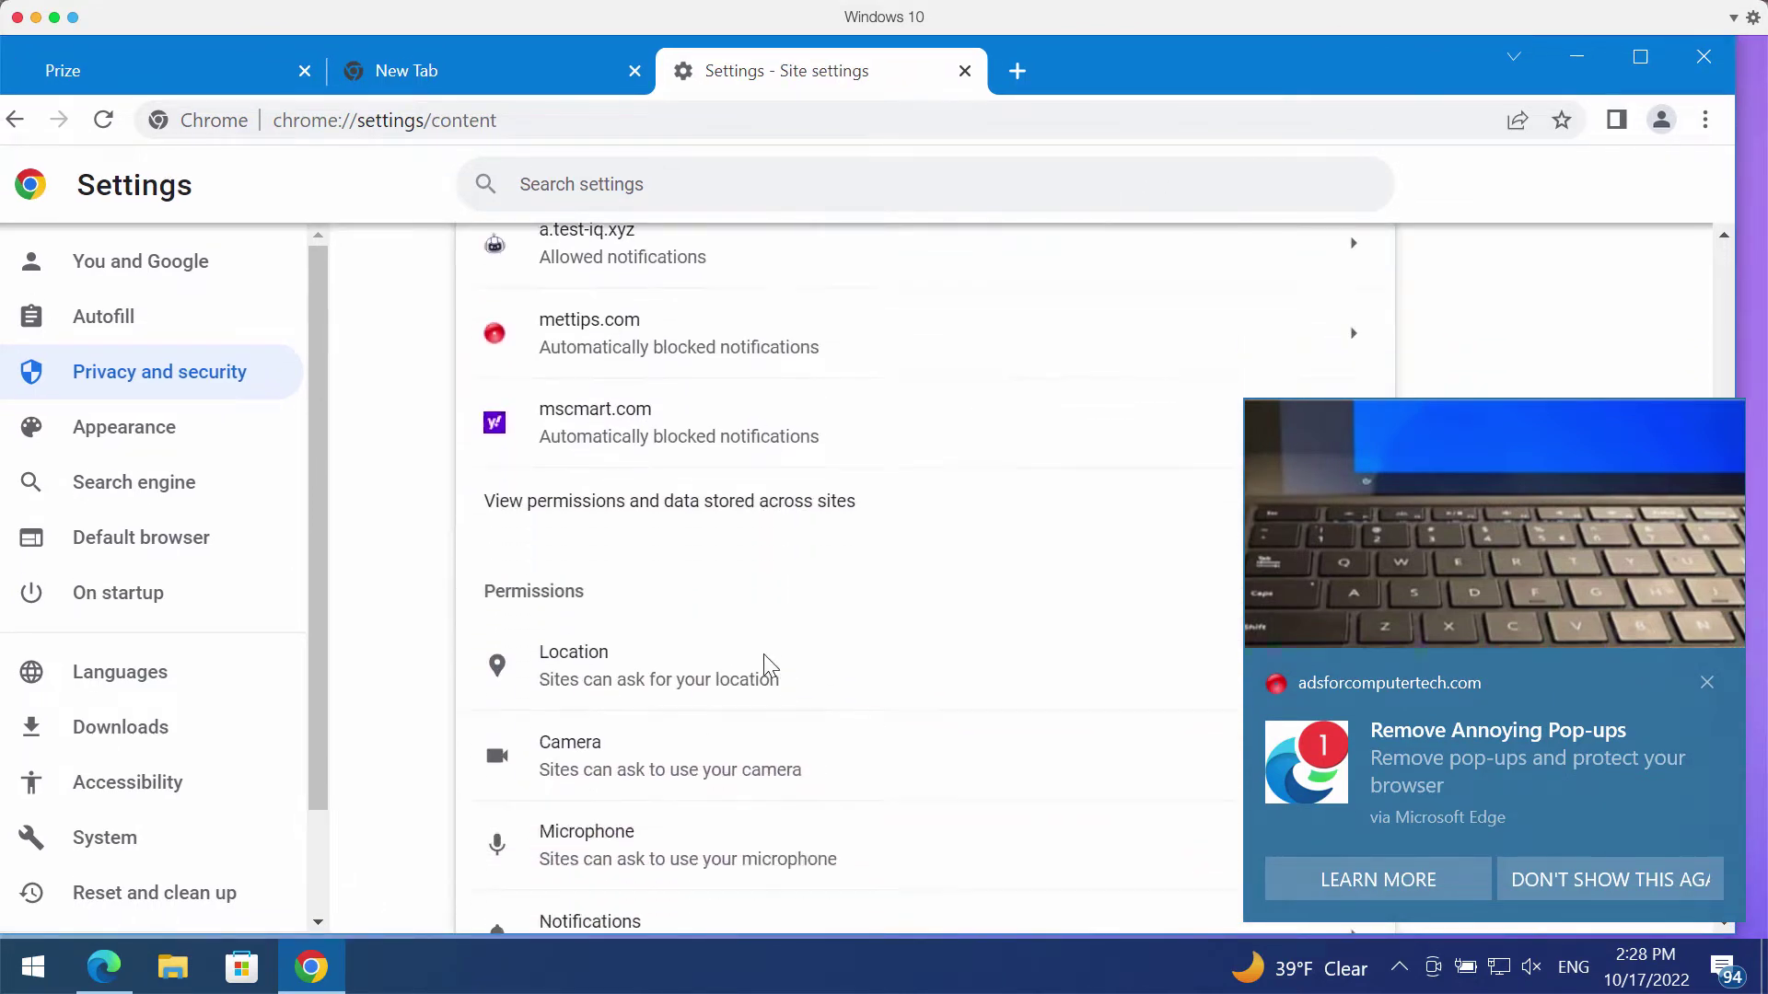
# In Notifications settings, remove a.test-iq.xyz from the sites allowed to send notifications.
pyautogui.click(677, 822)
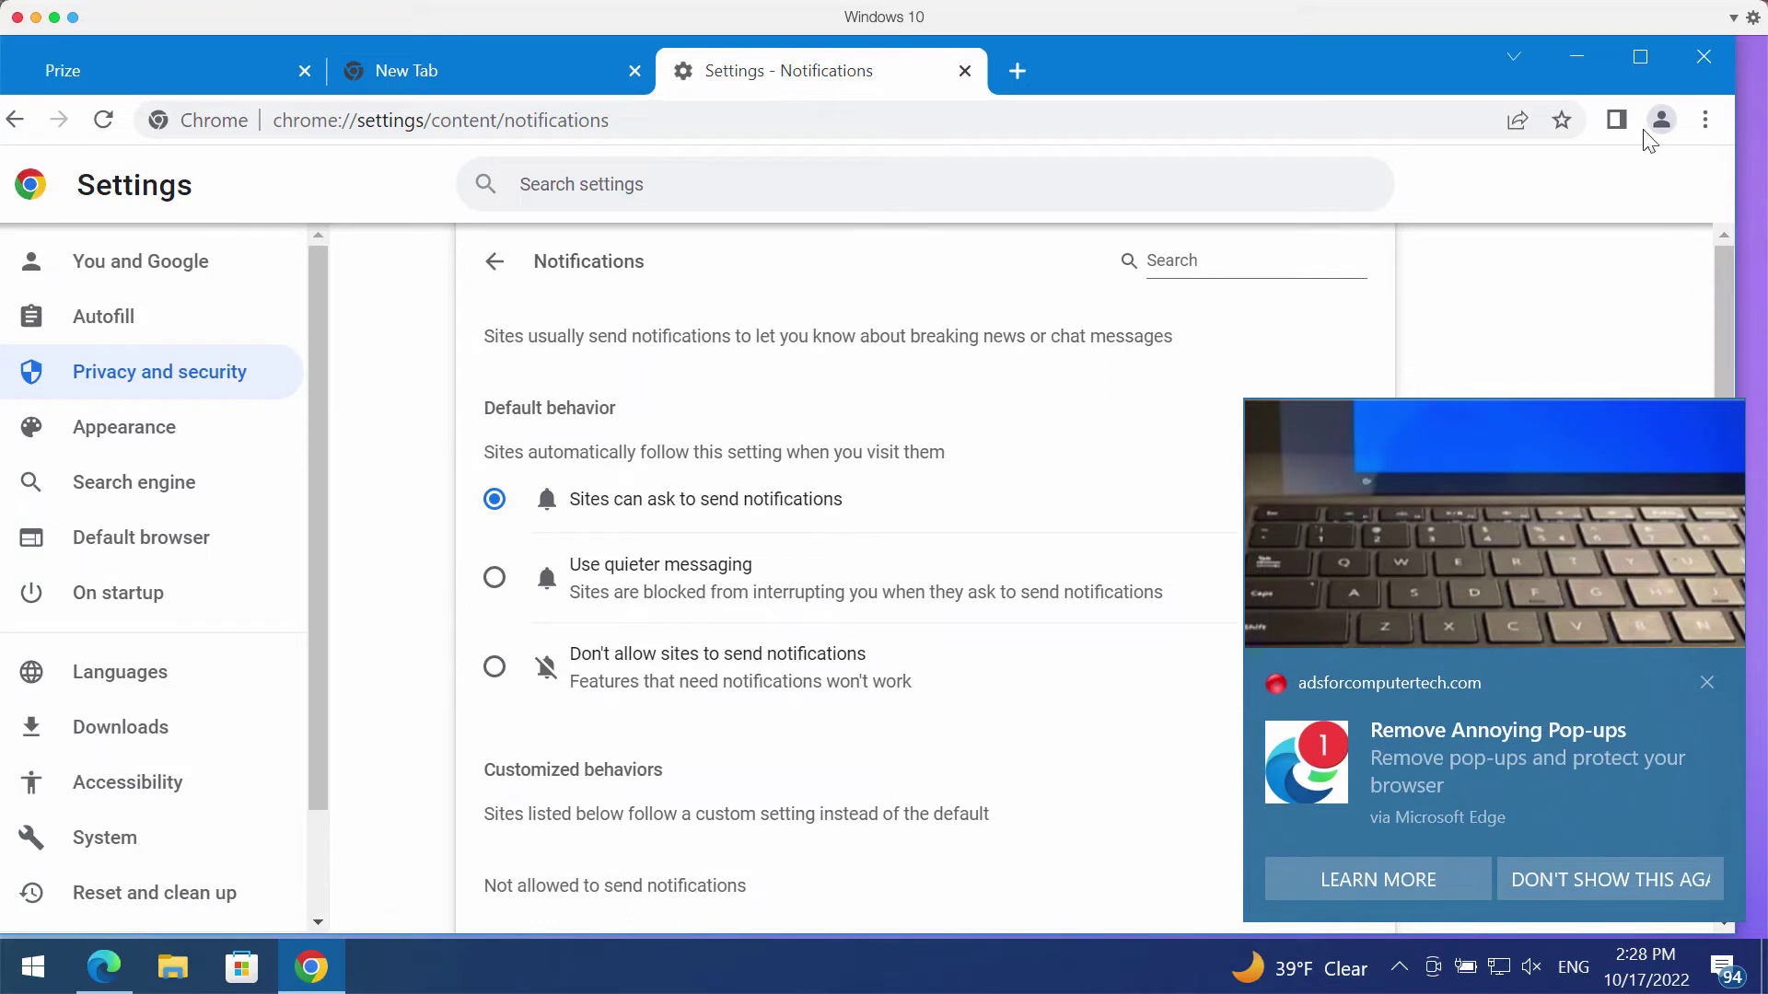
pyautogui.moveTo(1375, 81); pyautogui.dragTo(1150, 69)
pyautogui.scroll(-2, 1022, 497)
pyautogui.scroll(-3, 1058, 288)
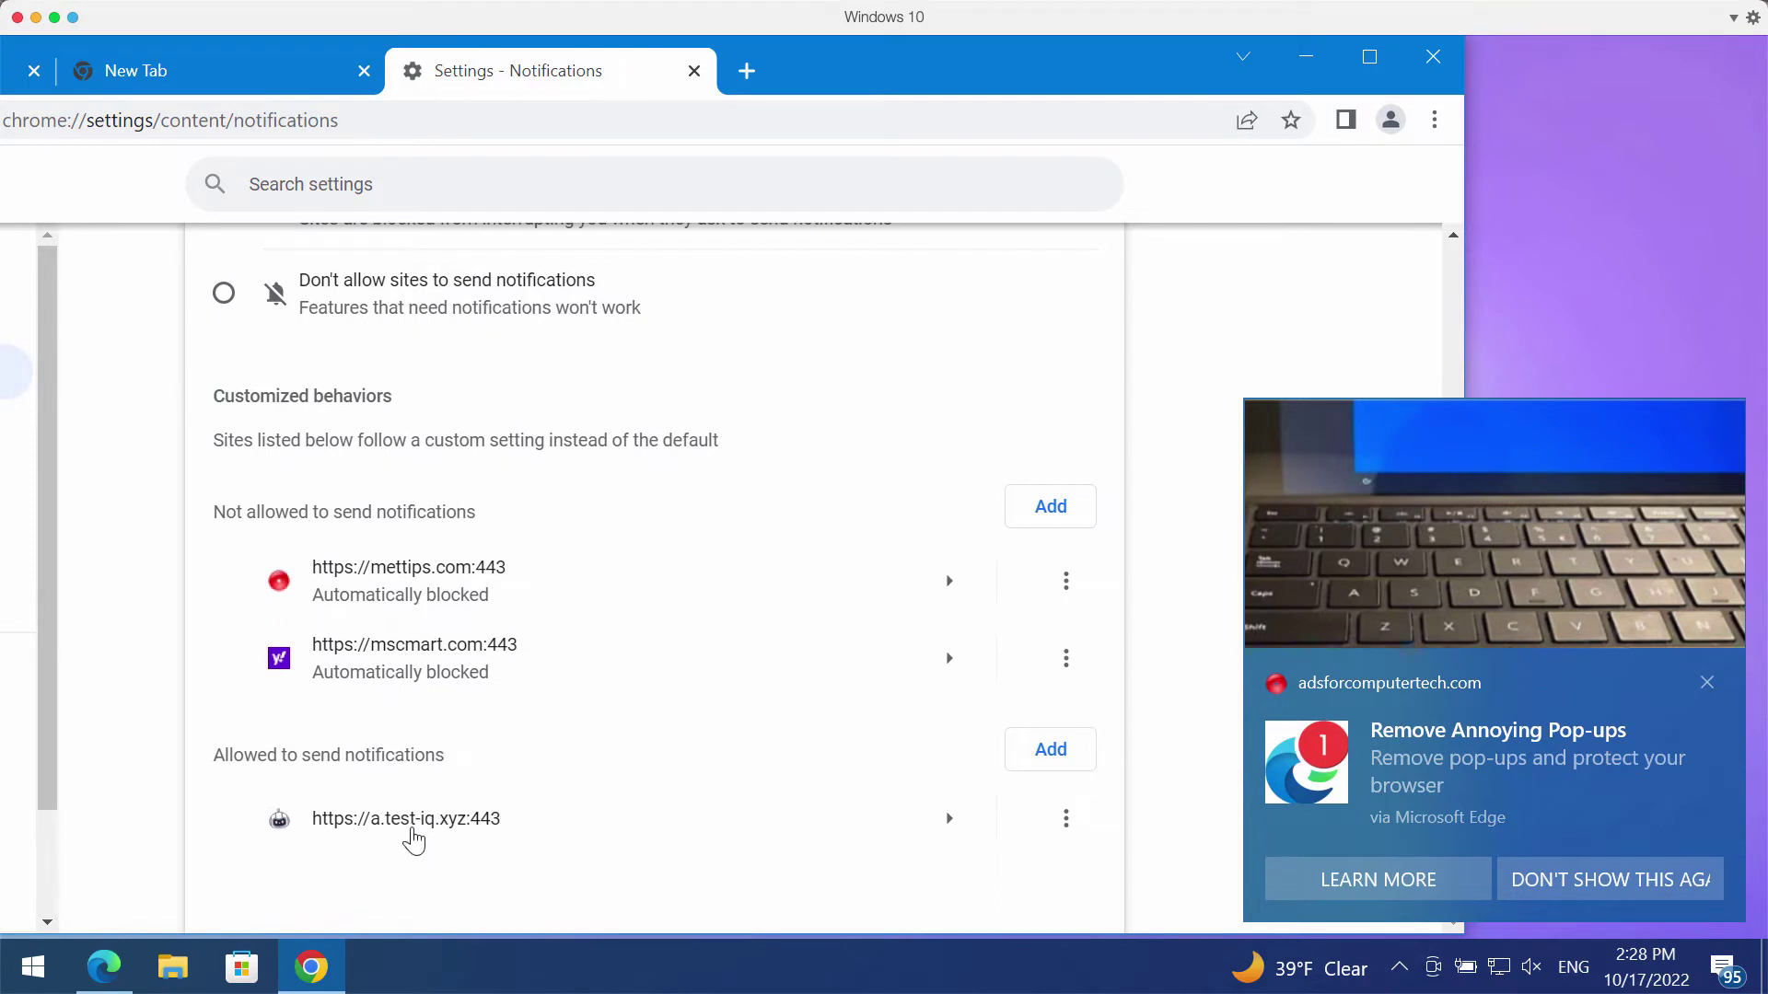
pyautogui.click(1065, 818)
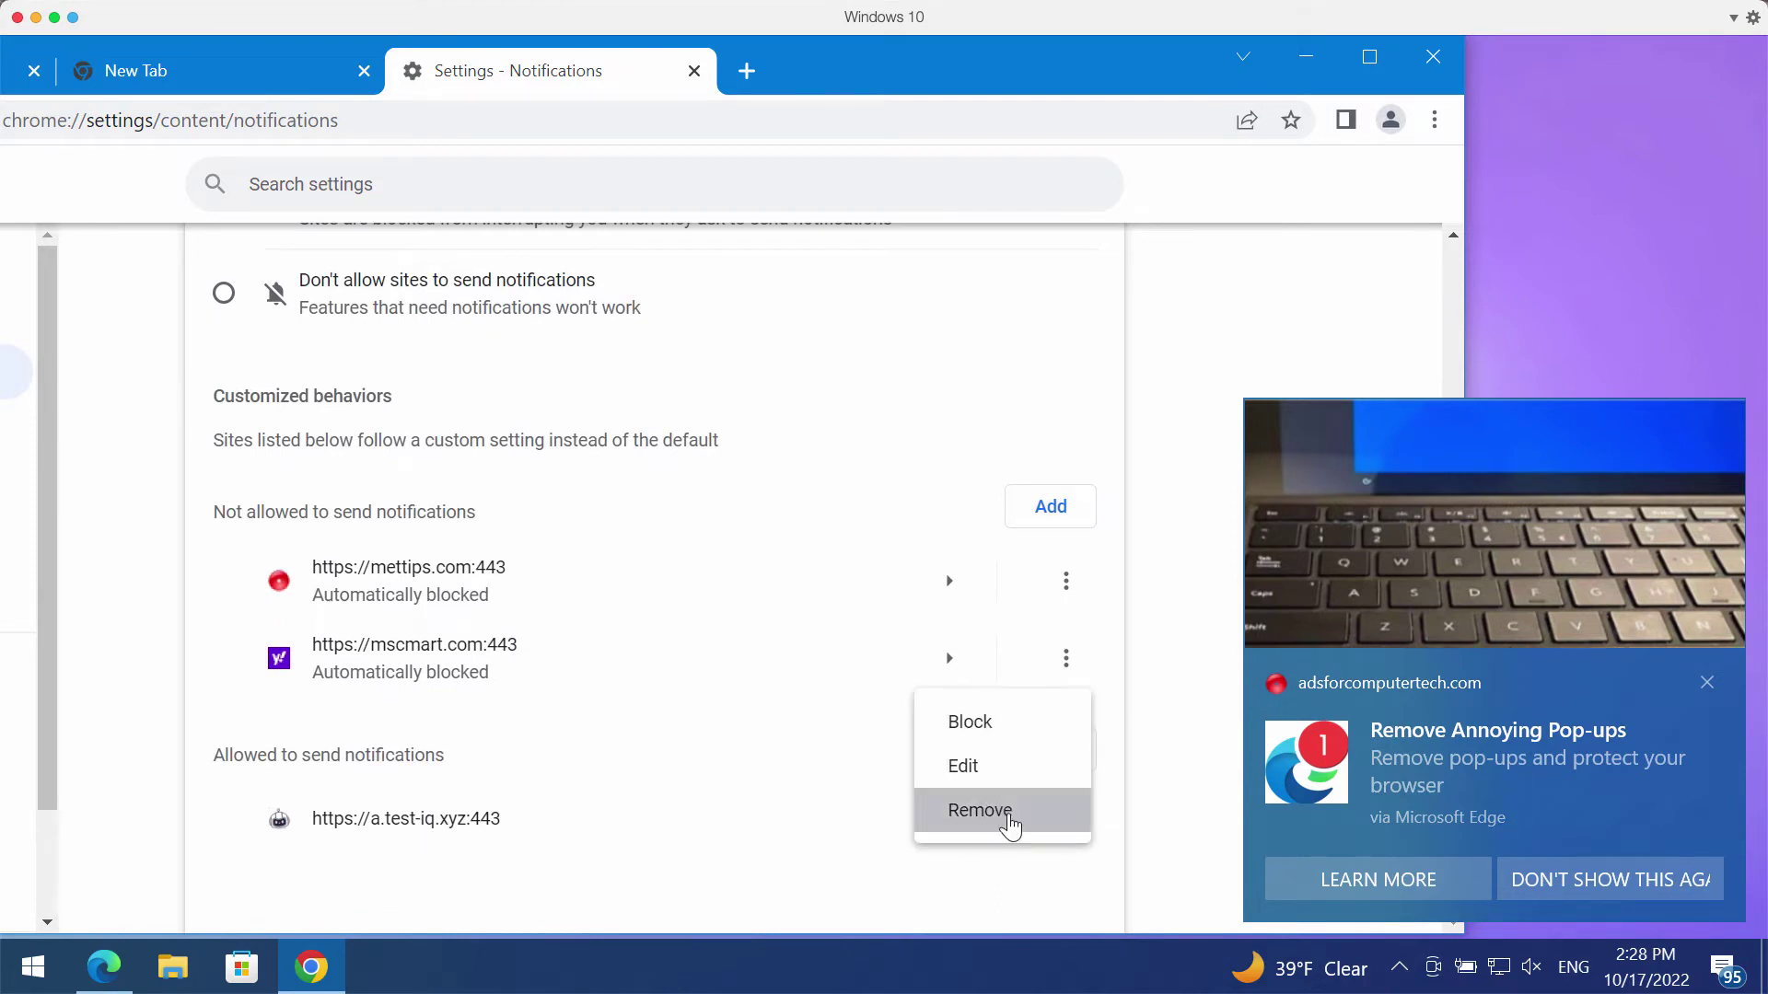
pyautogui.click(1006, 817)
# Navigate to combocleaner.com from the address bar.
pyautogui.moveTo(1011, 81); pyautogui.dragTo(1108, 74)
pyautogui.click(986, 118)
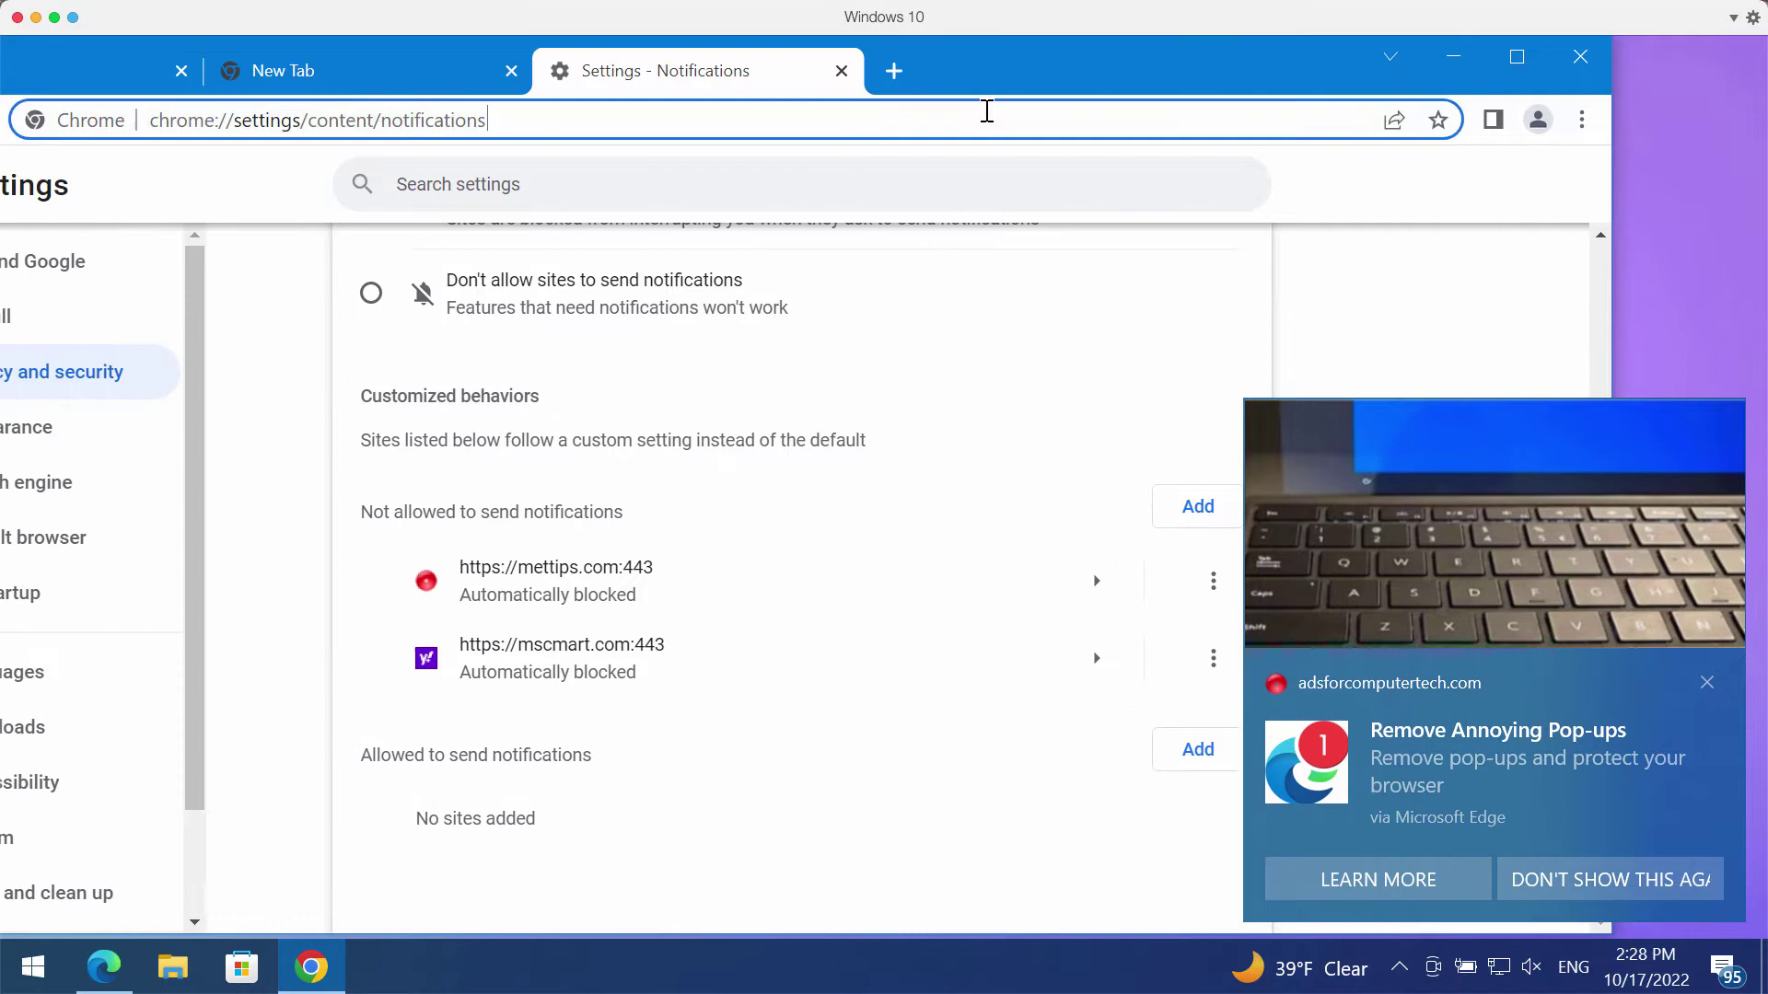
pyautogui.write('combocleaner.com')
pyautogui.press('Return')
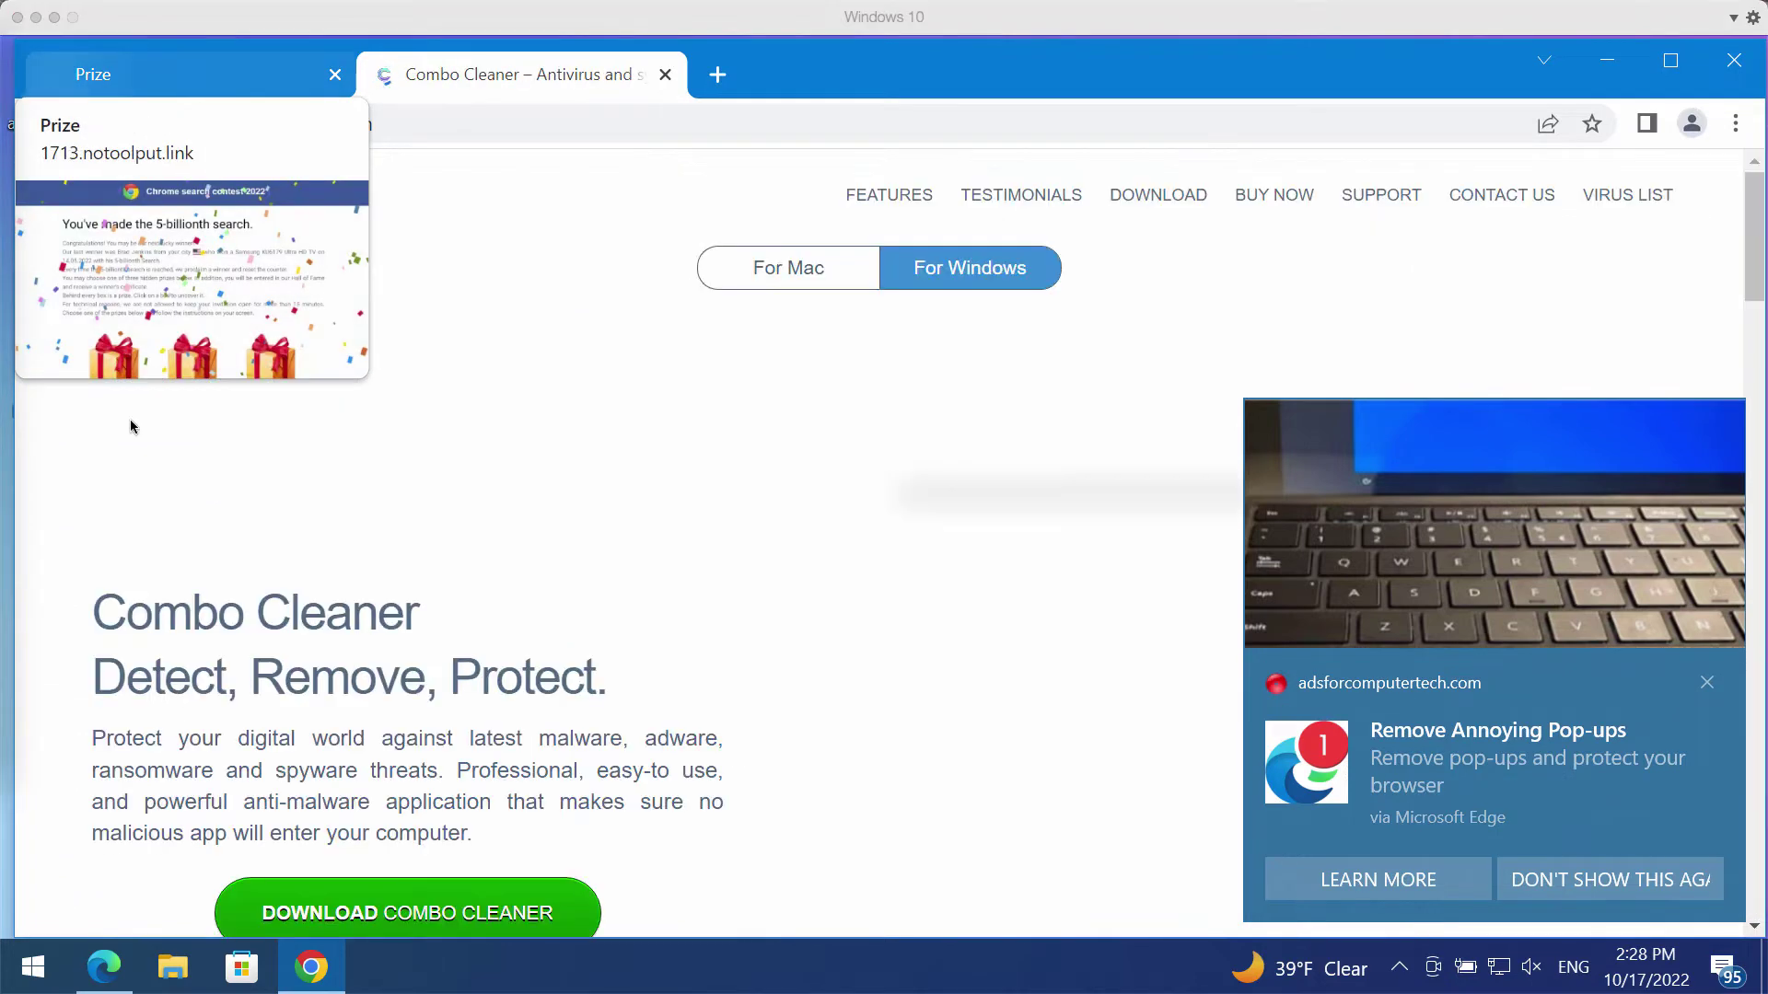
# Dismiss the Prize tab preview and minimize Chrome to reveal the desktop.
pyautogui.click(1118, 88)
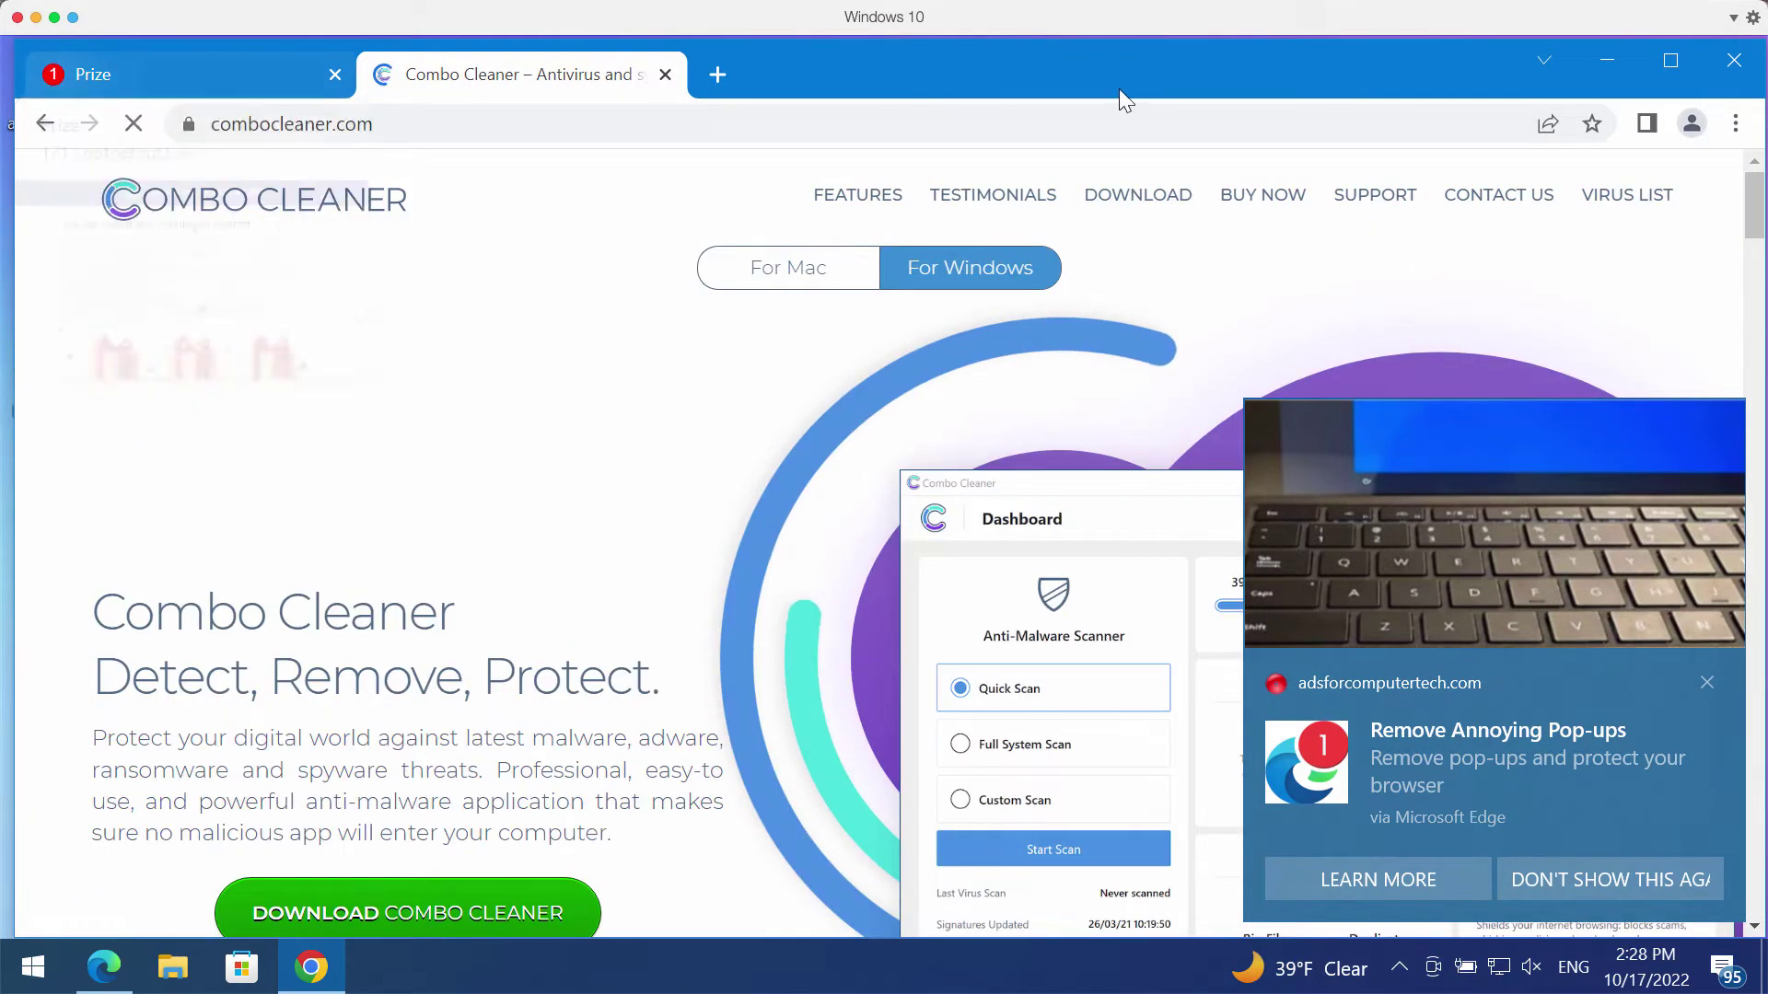
pyautogui.click(1606, 60)
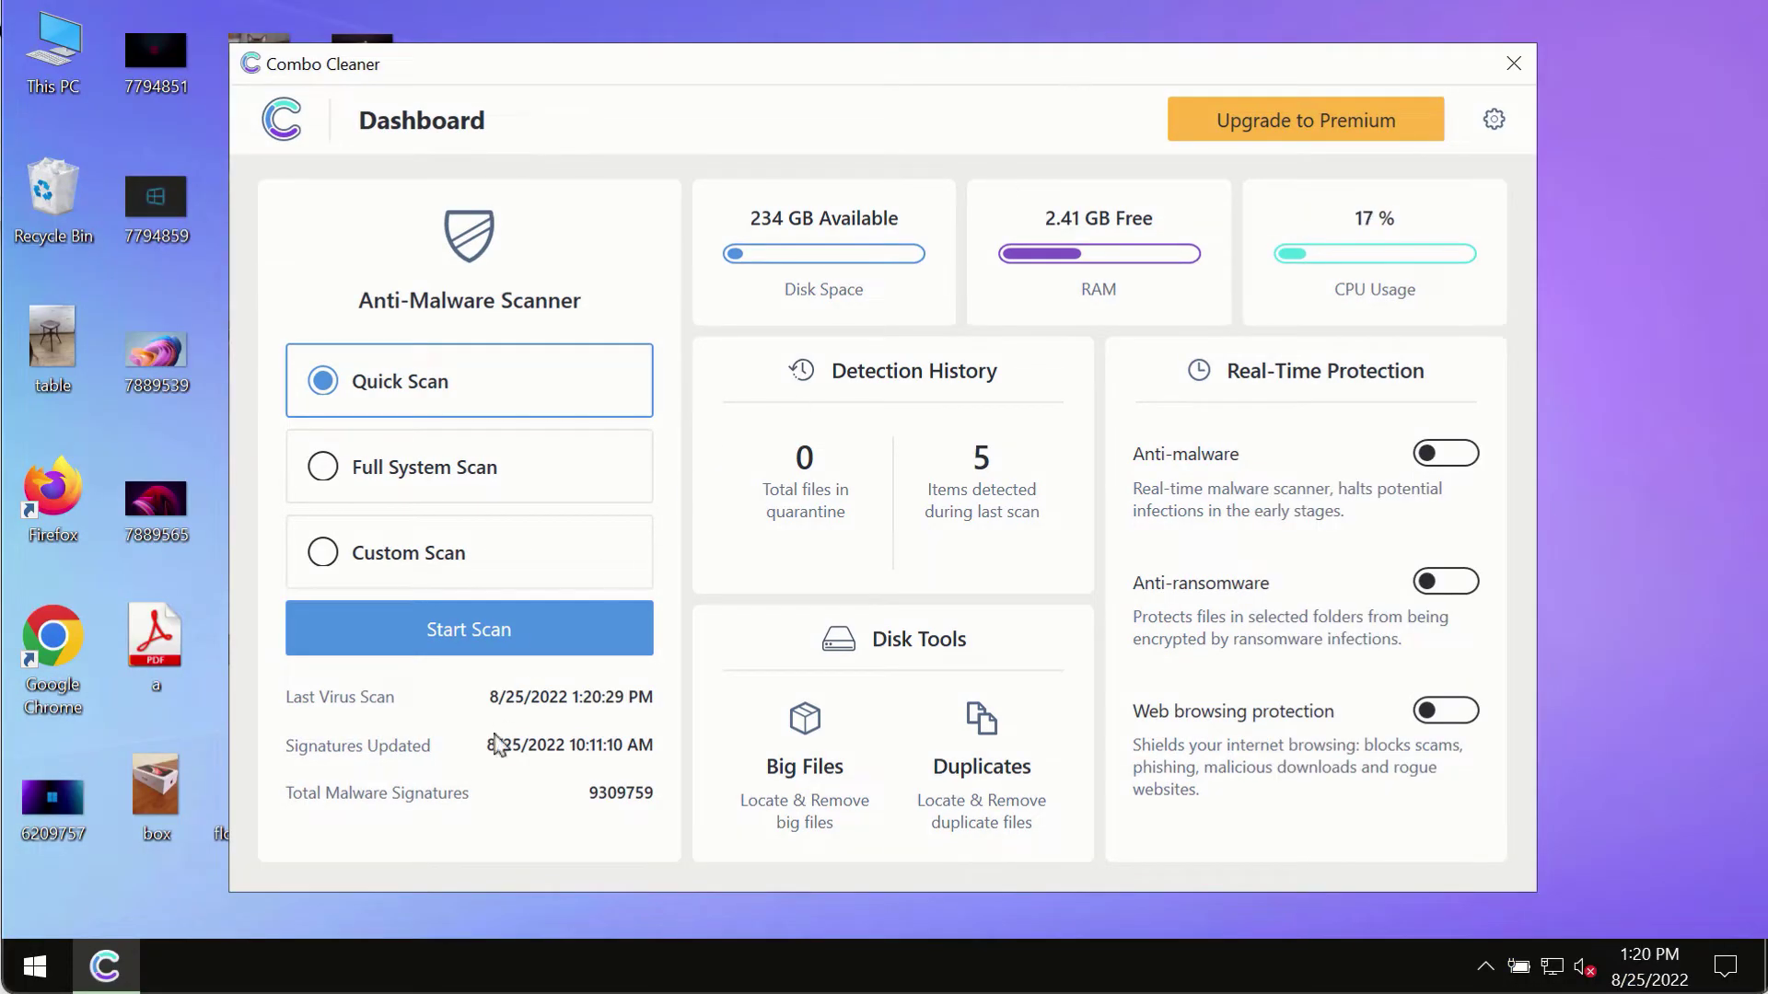
# Start the Combo Cleaner Quick Scan, go back to the dashboard, then reopen its progress page.
pyautogui.click(489, 647)
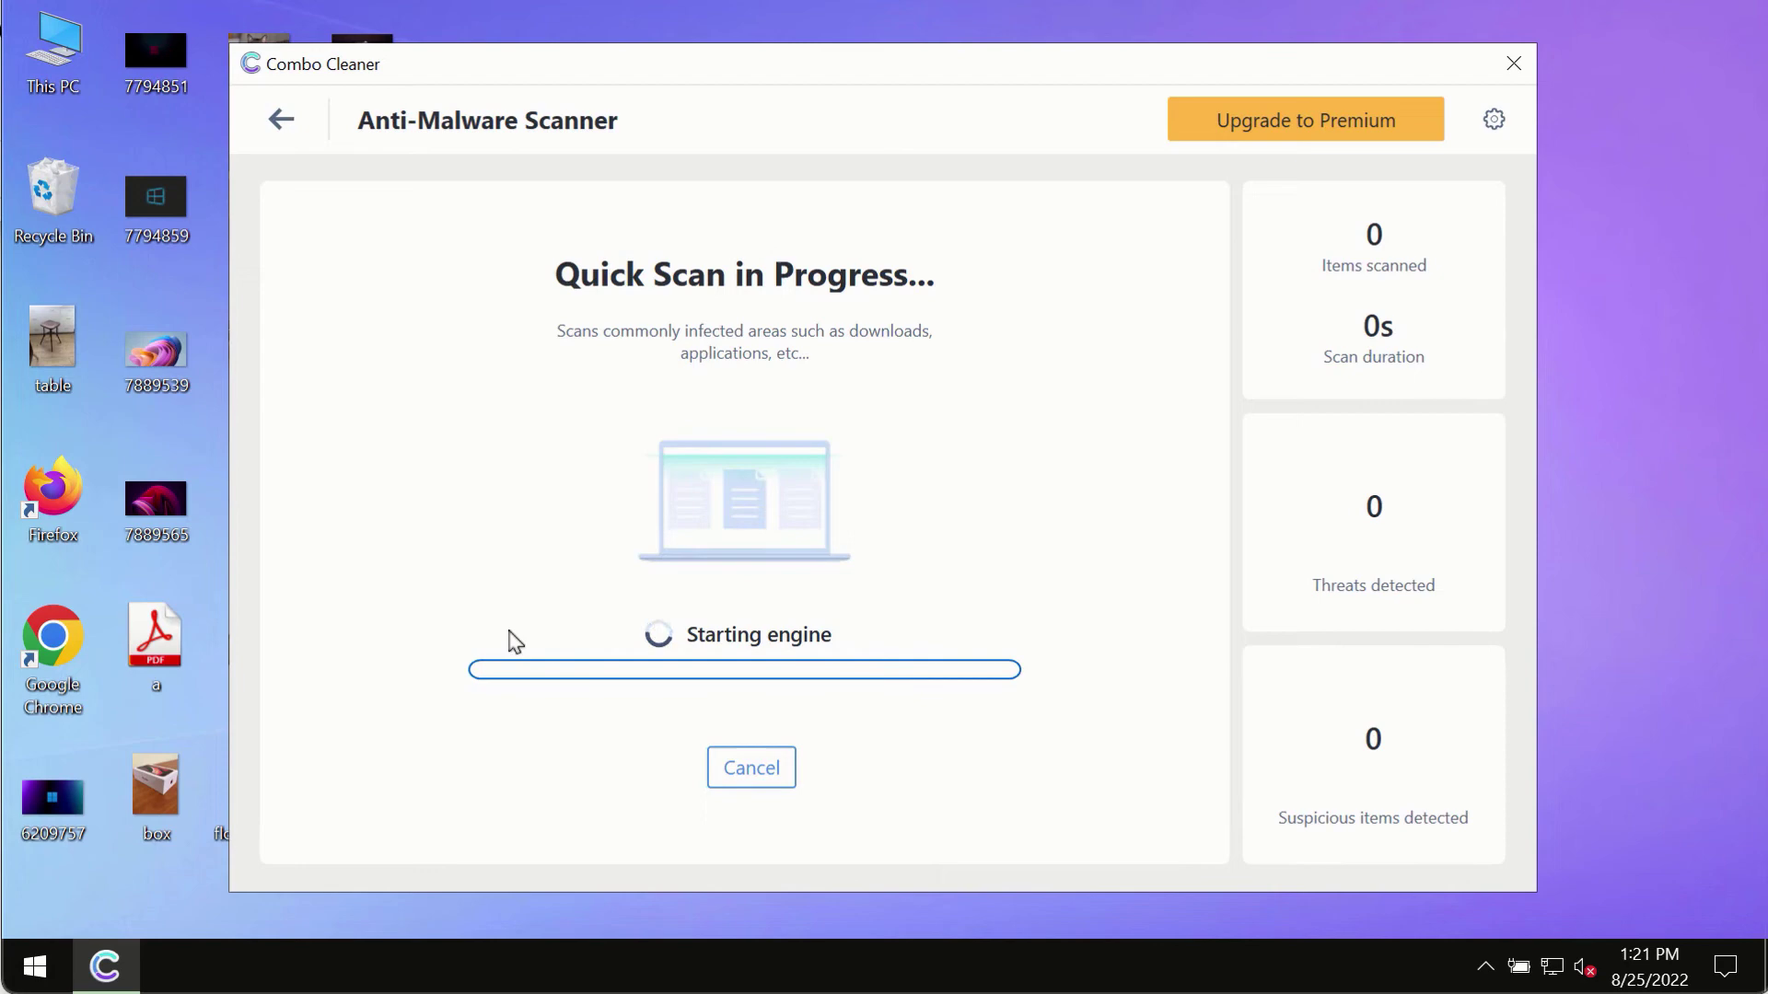
pyautogui.click(278, 115)
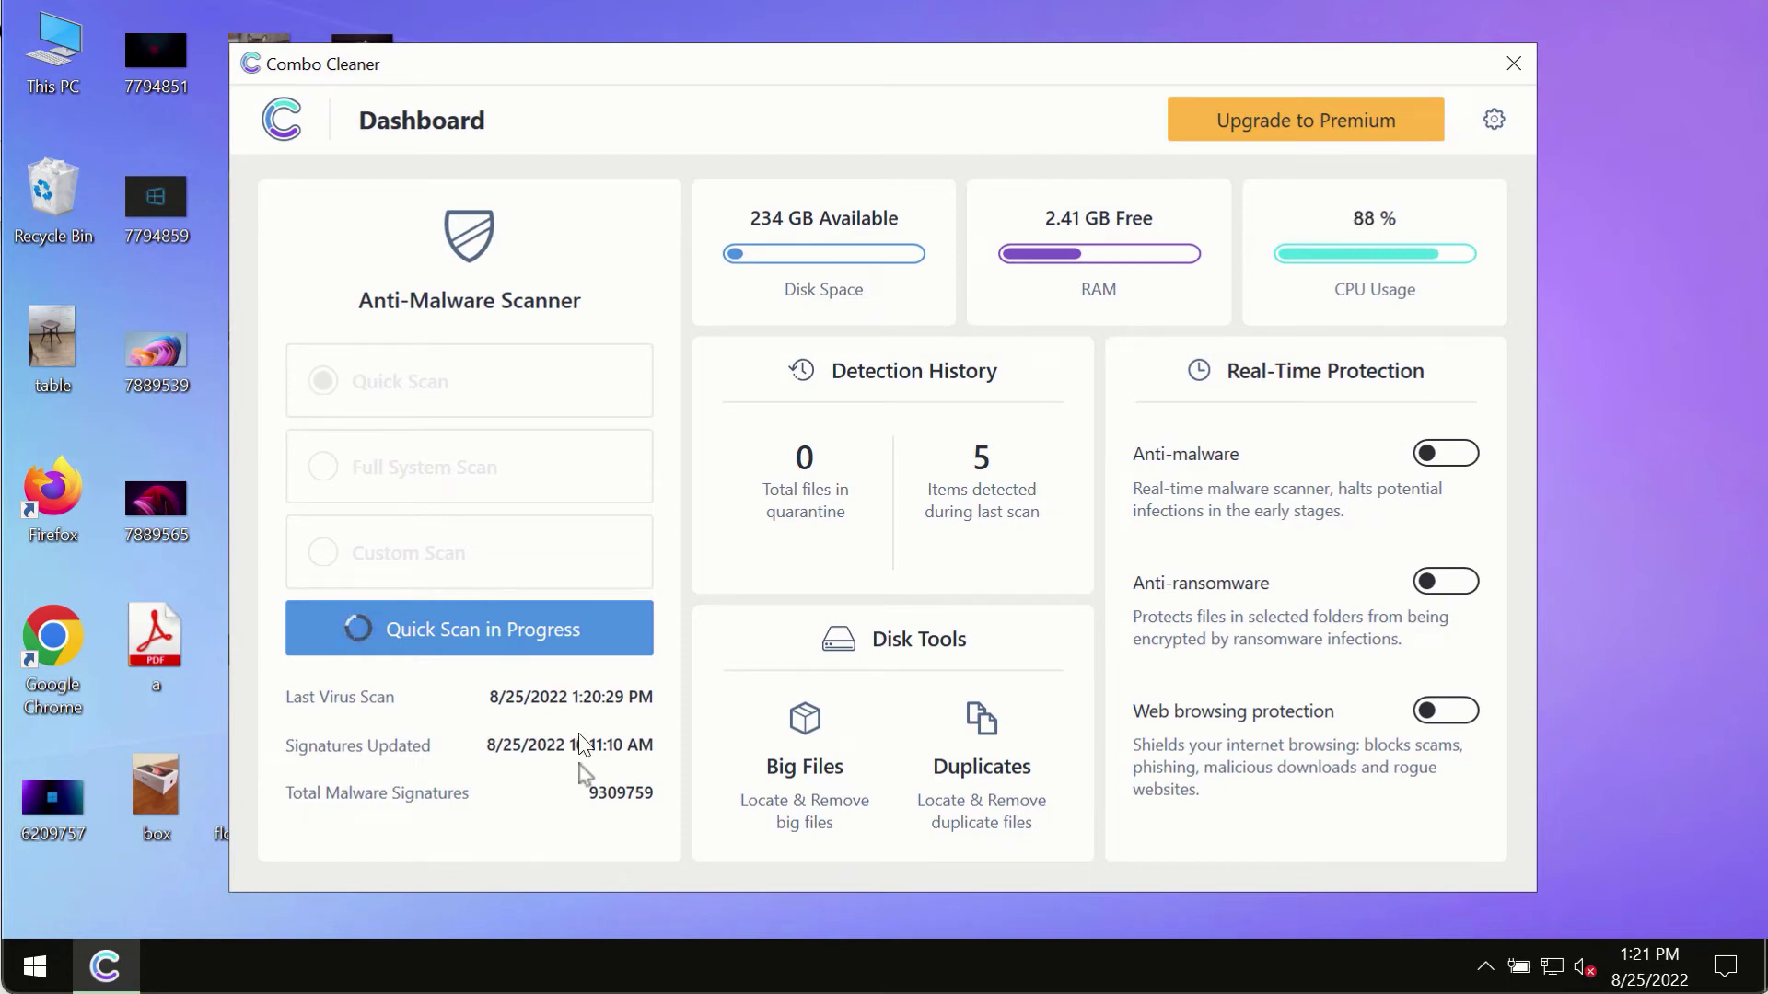
pyautogui.click(493, 623)
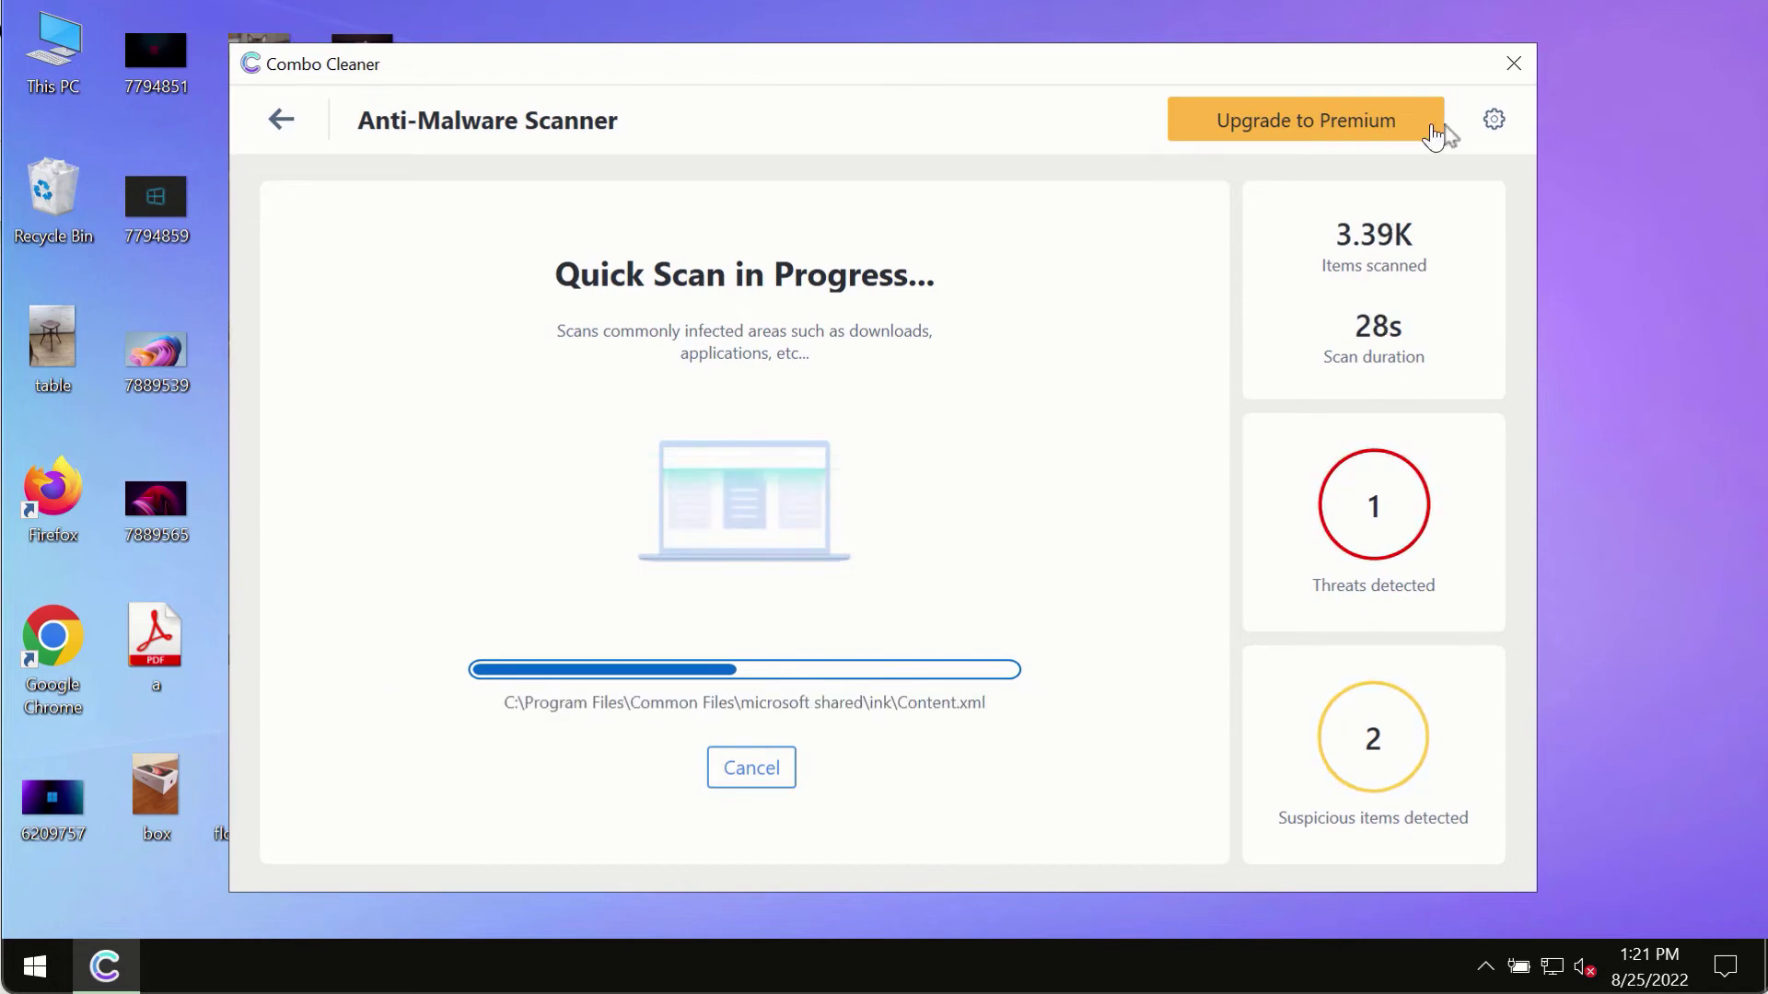
pyautogui.click(1494, 127)
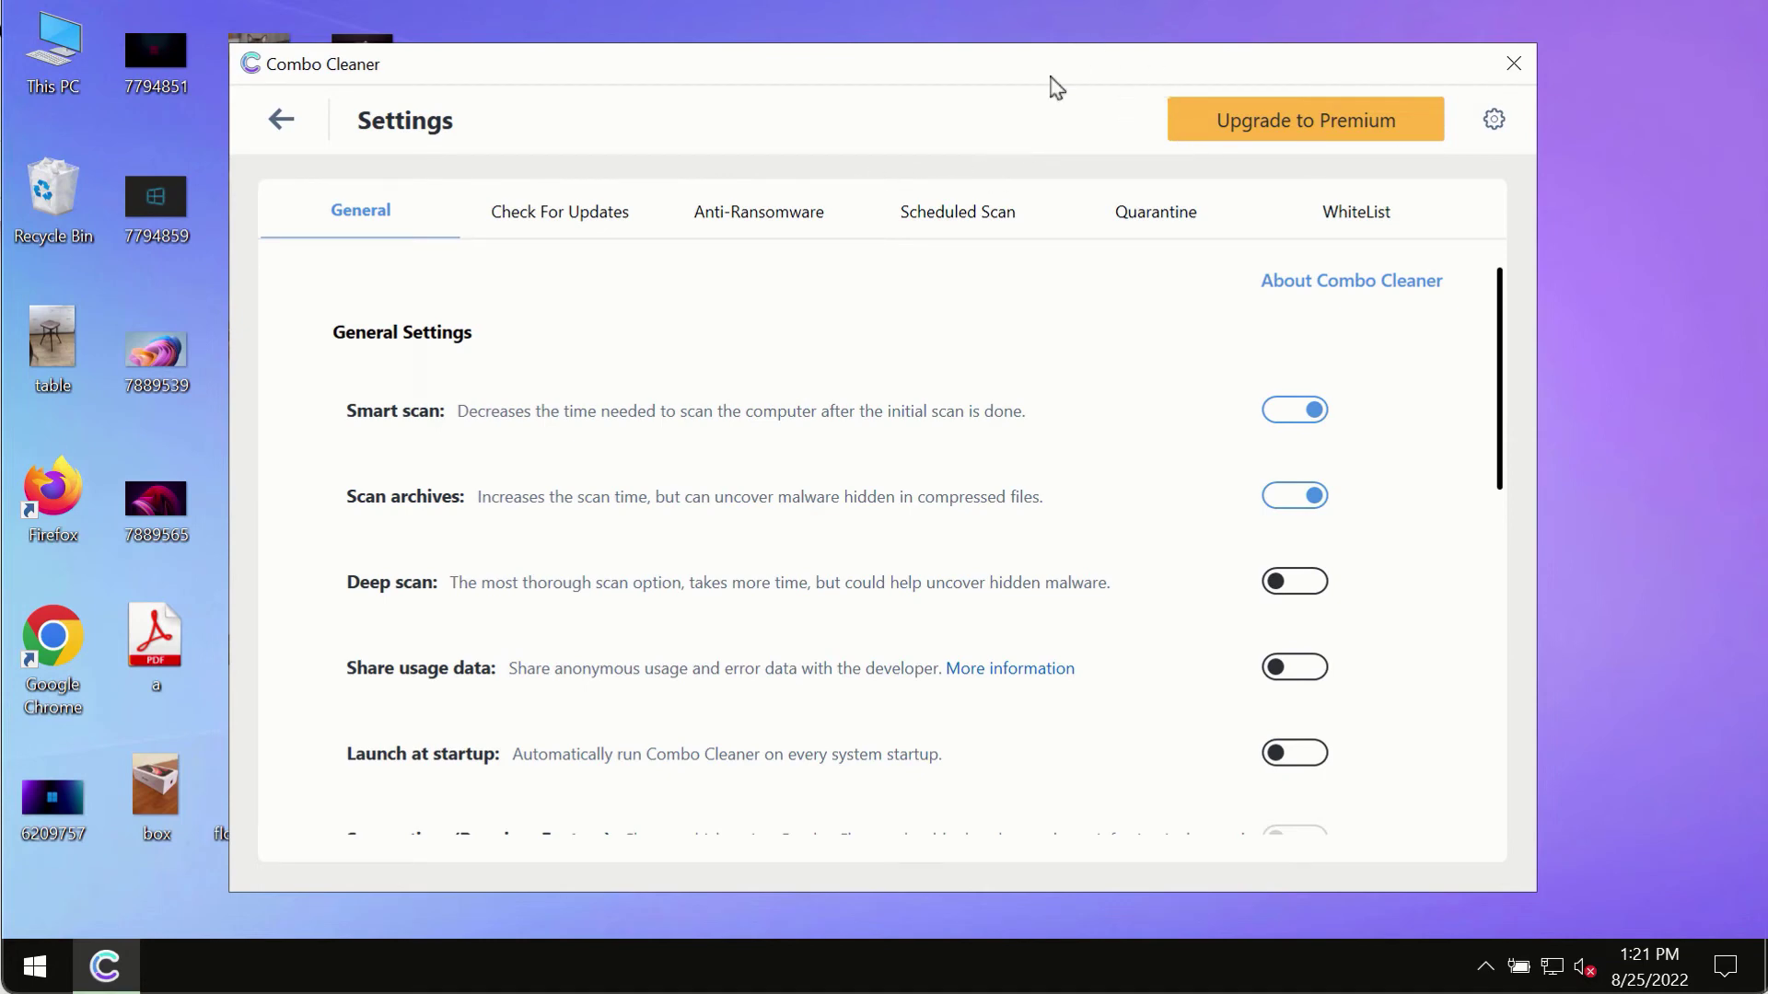
pyautogui.click(736, 224)
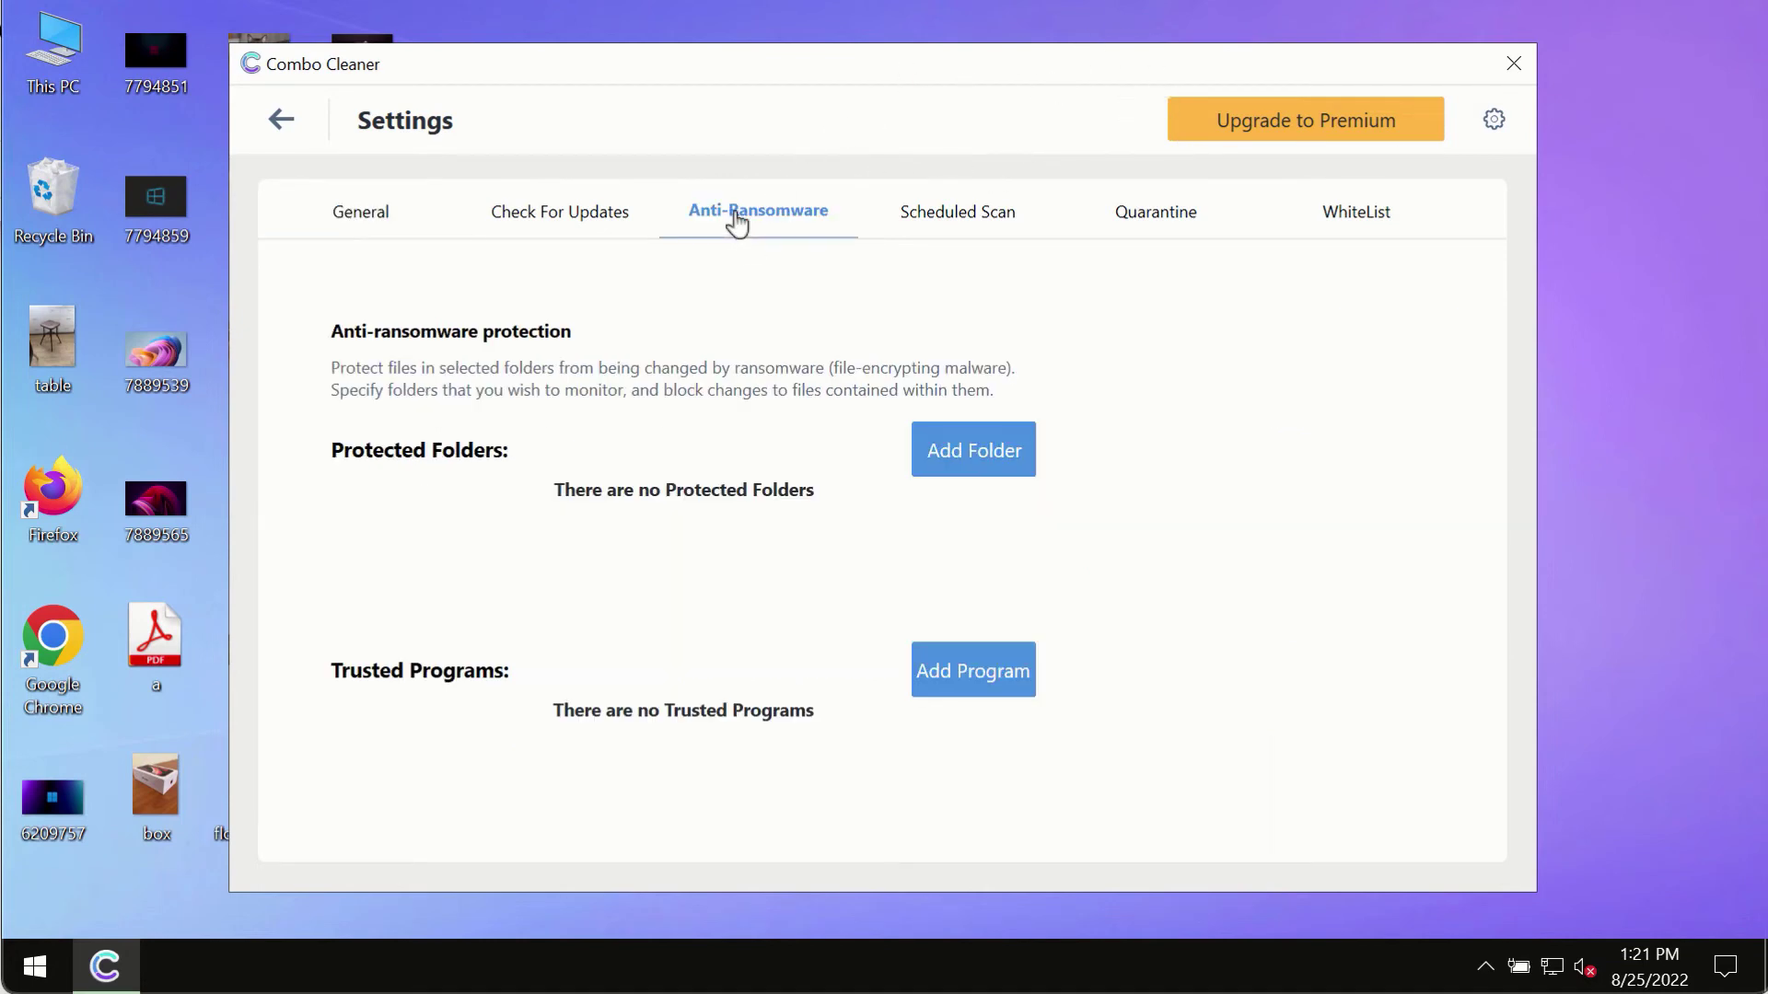
pyautogui.click(282, 123)
# Reopen the running Quick Scan's progress page to watch for detected threats.
pyautogui.click(566, 630)
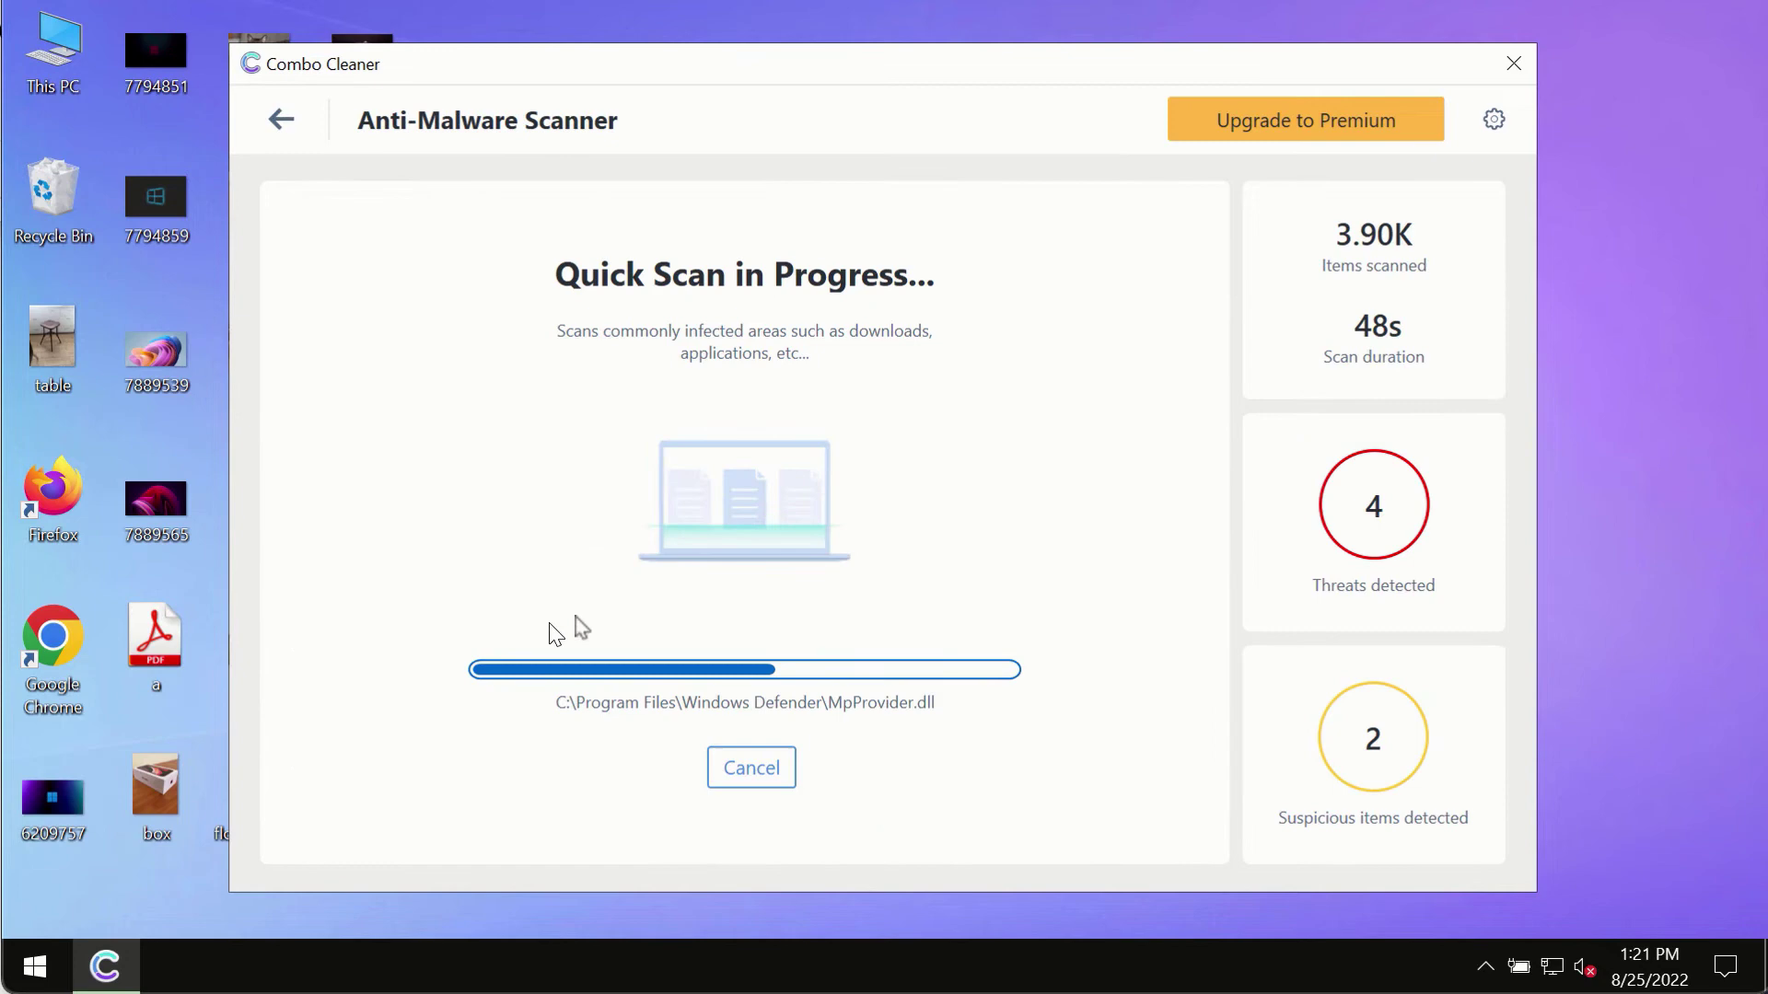